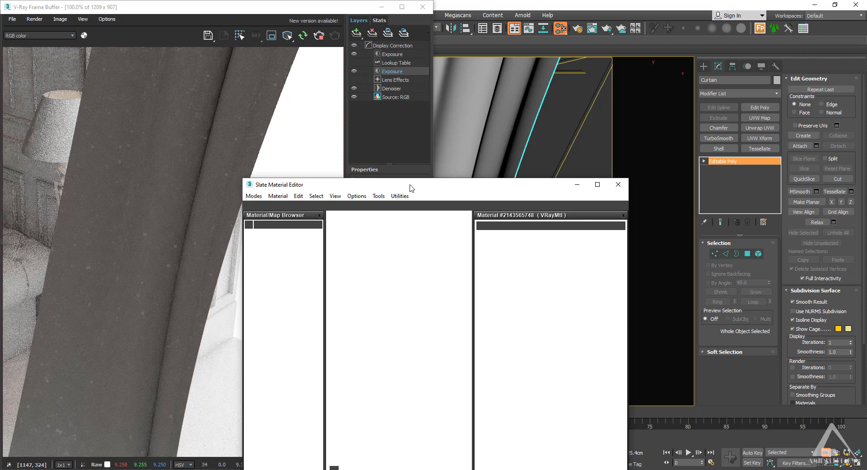
- Add a new VRayMtl node in the Slate Material Editor and show its parameters
left_click_drag(412, 188, 573, 73)
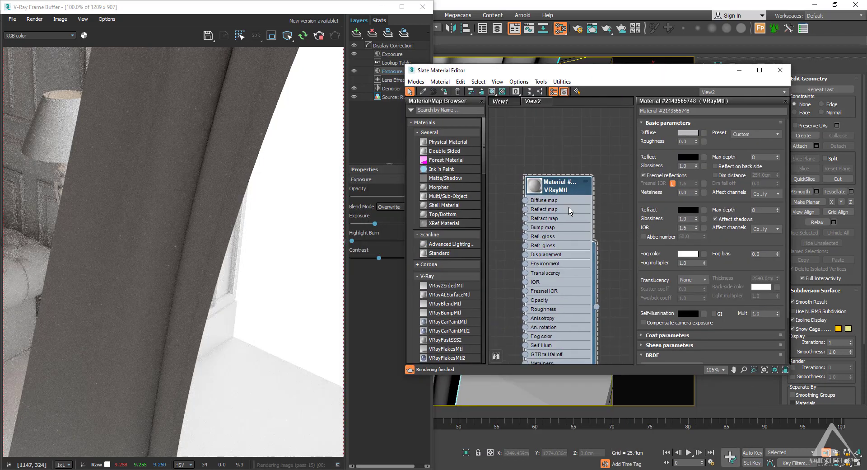
middle_click_drag(560, 171, 558, 247)
right_click(530, 190)
mouse_move(541, 195)
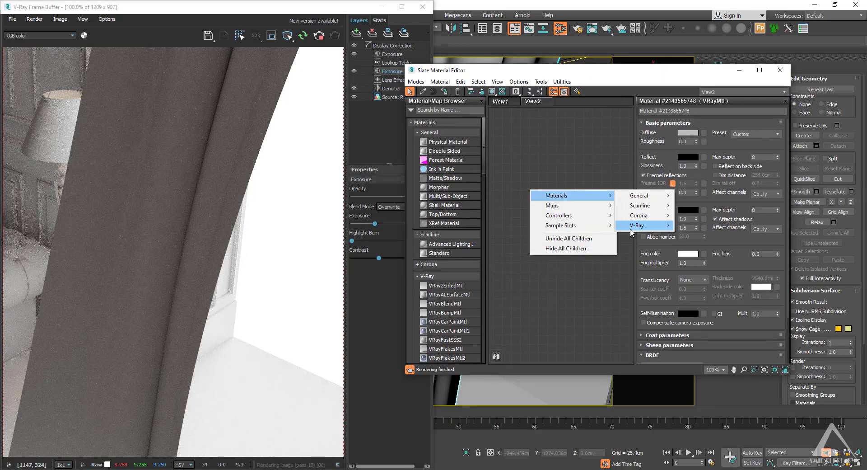
mouse_move(630, 229)
left_click(692, 342)
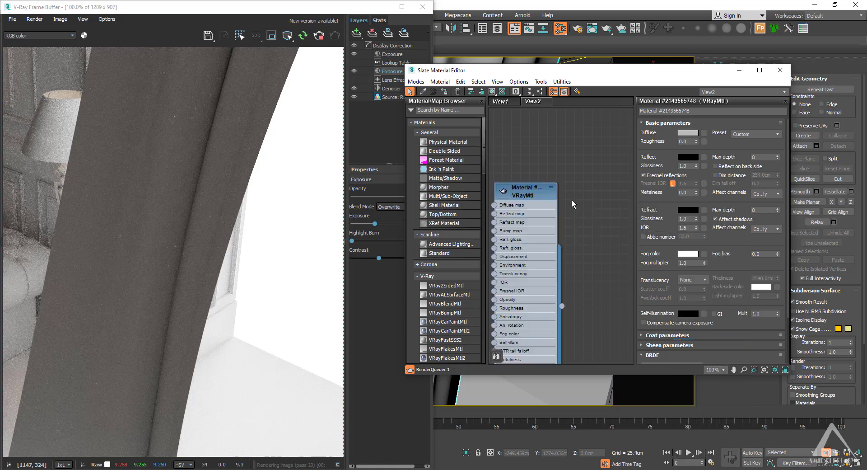
left_click(523, 195)
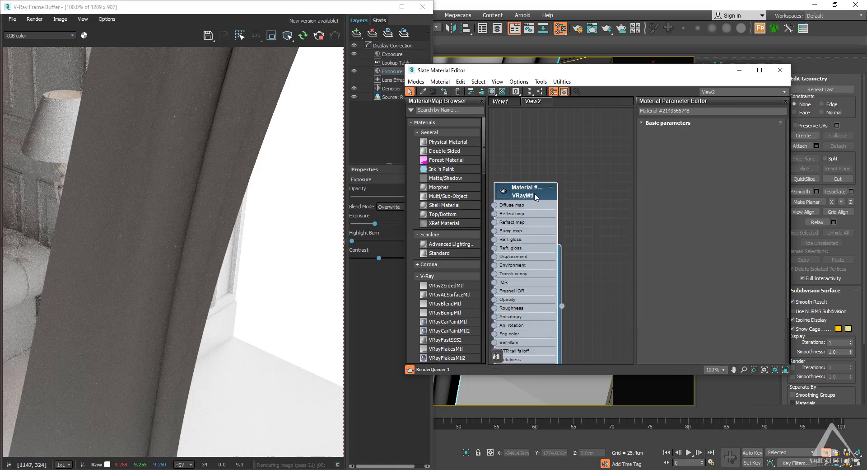
double_click(534, 196)
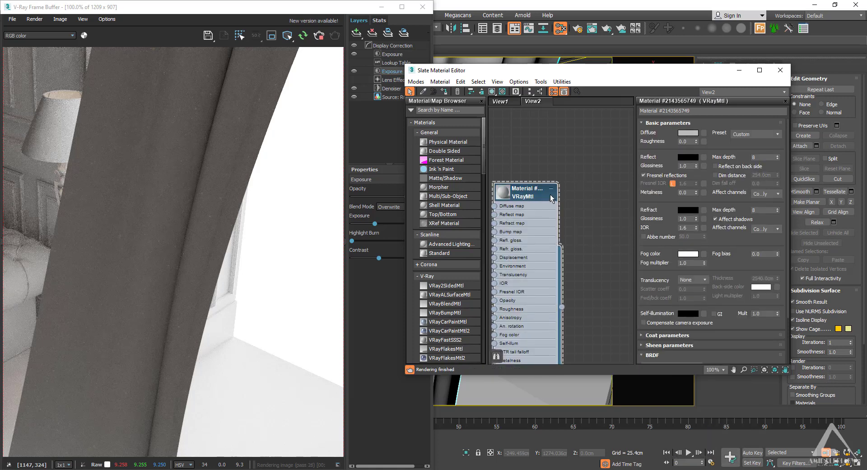
- Assign the new VRayMtl material to the selected curtain
left_click_drag(531, 198, 593, 179)
left_click_drag(576, 73, 696, 74)
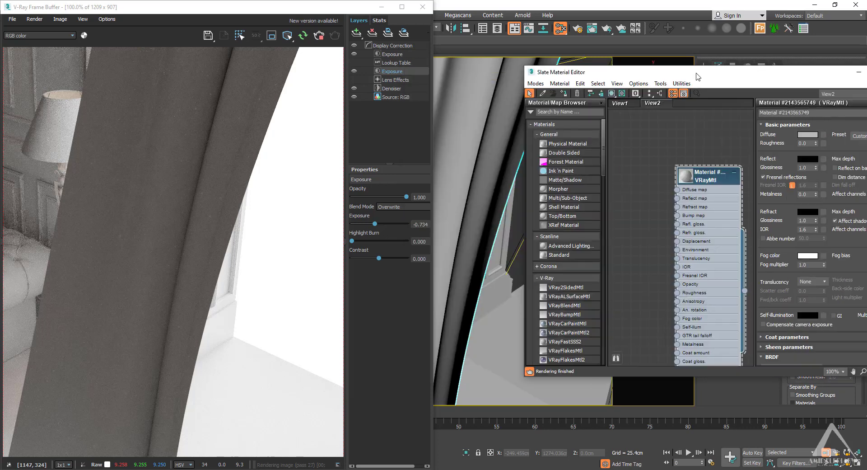
right_click(698, 183)
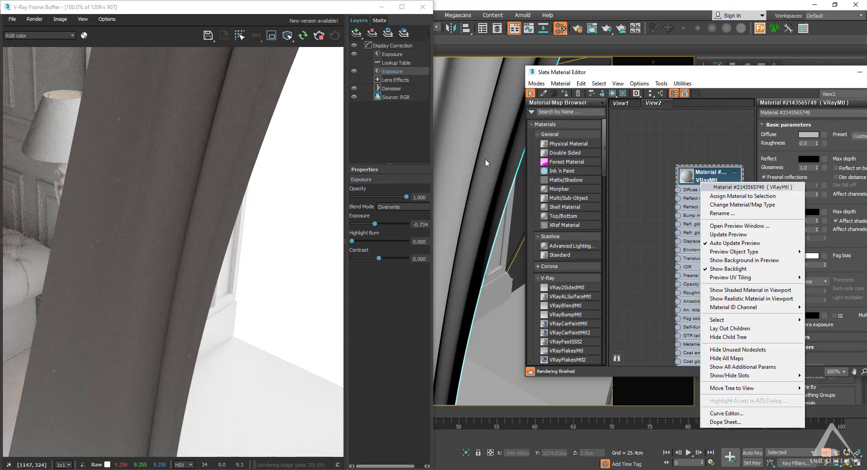
left_click(743, 196)
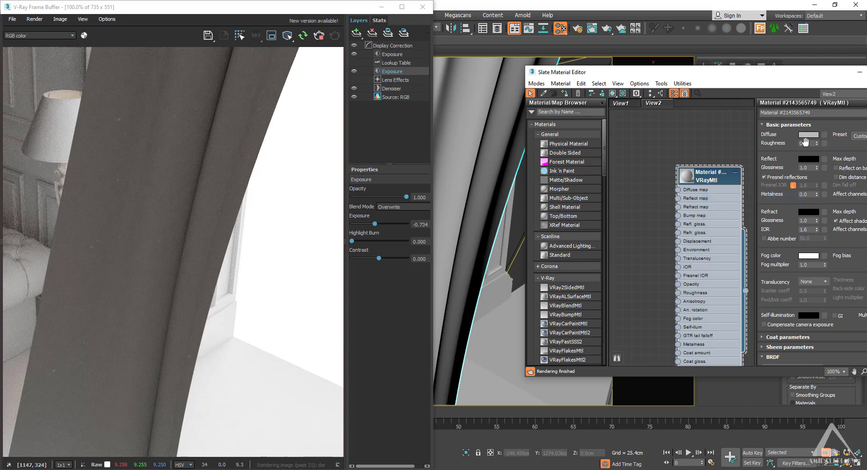
- Try a pinkish-red diffuse colour, then cancel to keep the default grey
left_click(809, 135)
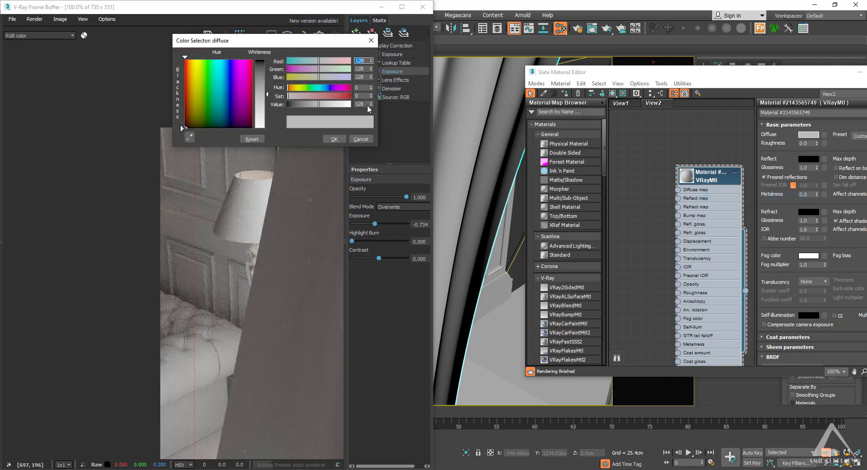
left_click(329, 97)
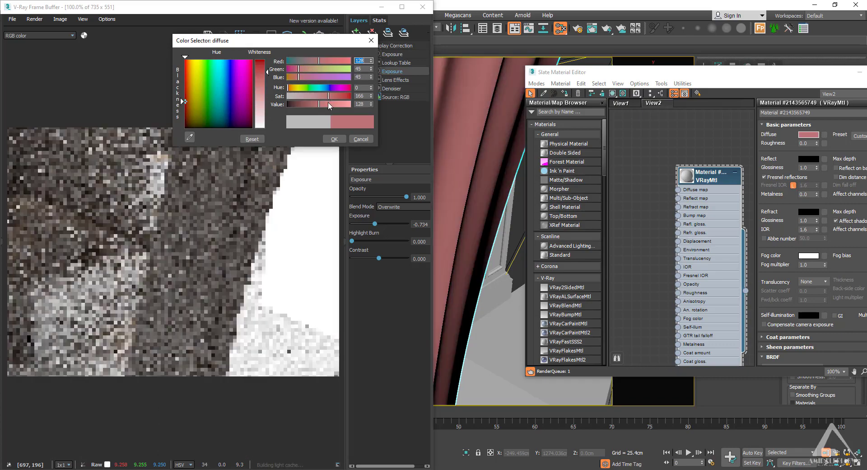
left_click(361, 139)
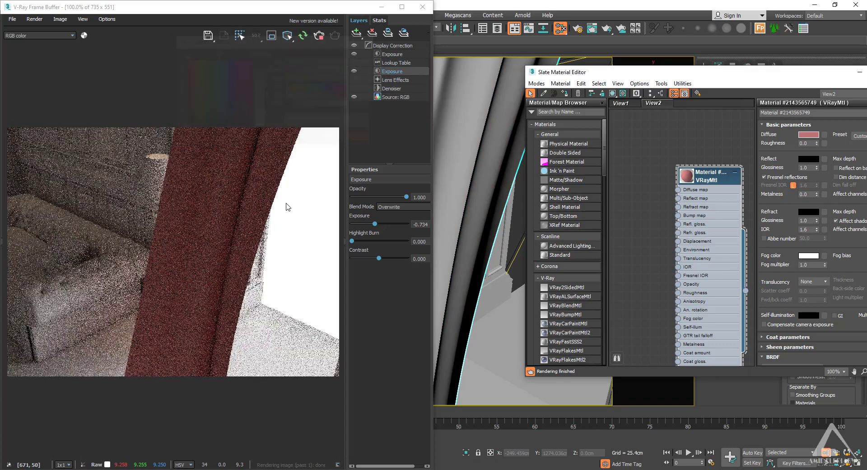
left_click_drag(656, 76, 584, 72)
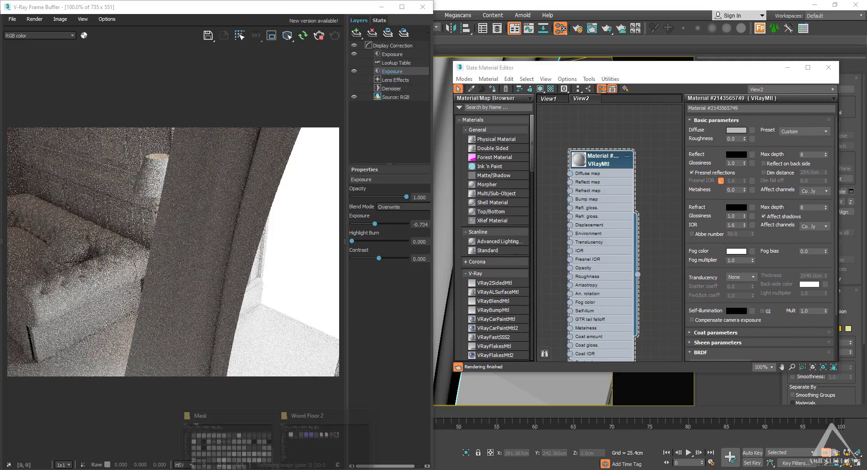
- In File Explorer, open the Fabric 2 folder and view Fabric036_4K_Color.jpg
left_click(315, 434)
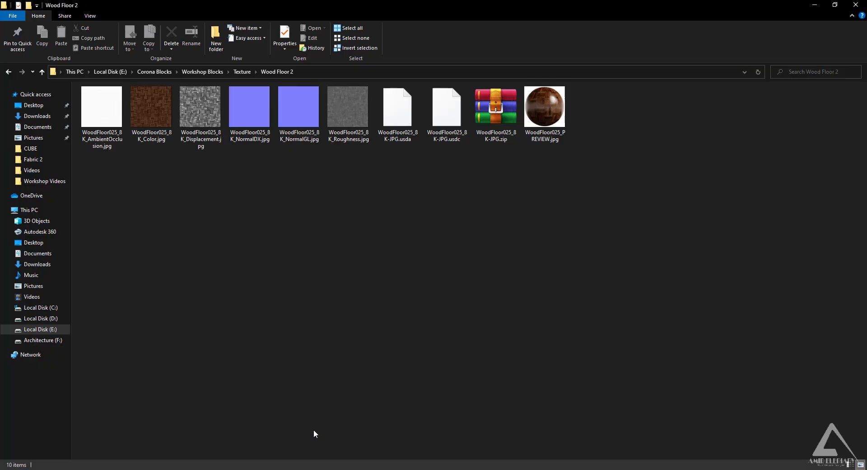
left_click(7, 73)
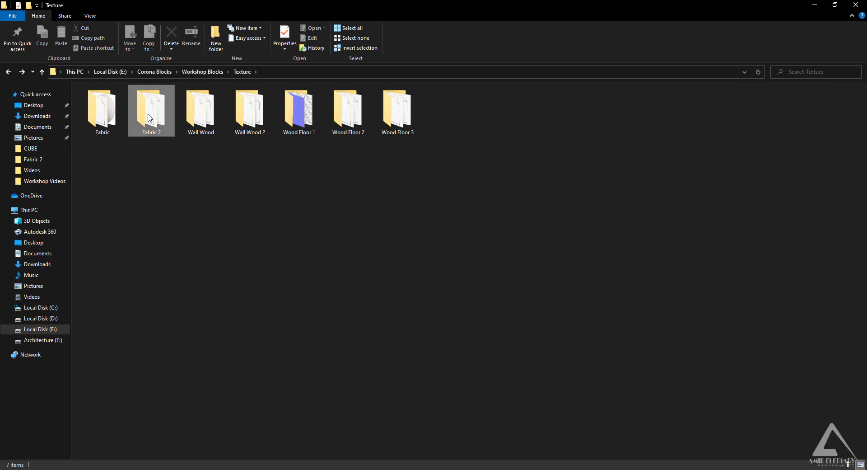
double_click(149, 119)
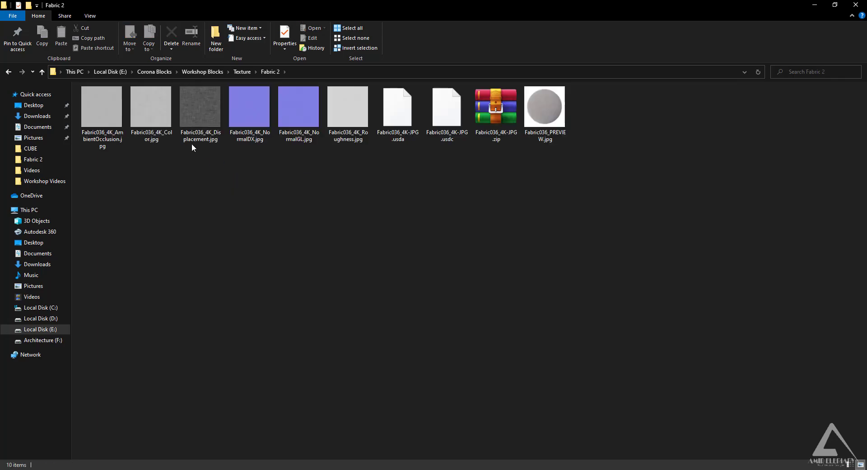
left_click(151, 115)
key("Return")
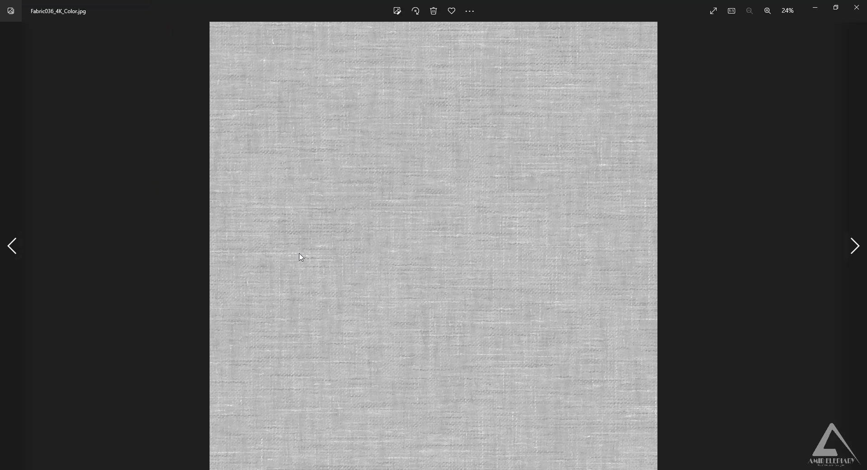
left_click(10, 246)
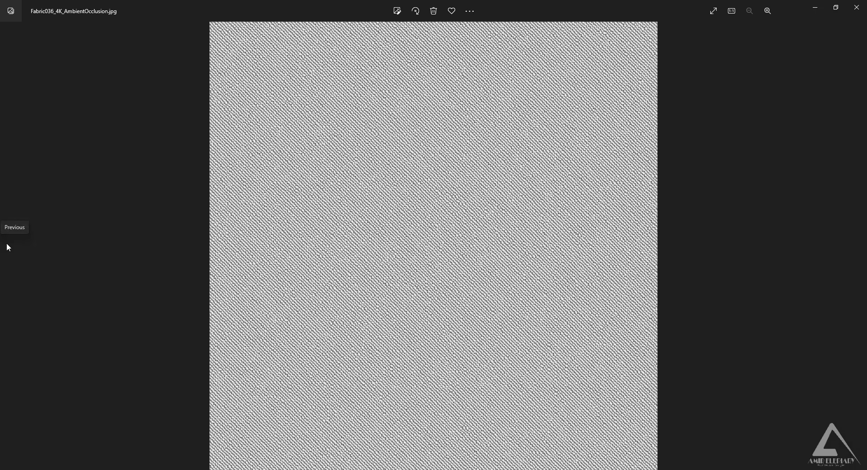
left_click(865, 264)
scroll(537, 266, "up", 8)
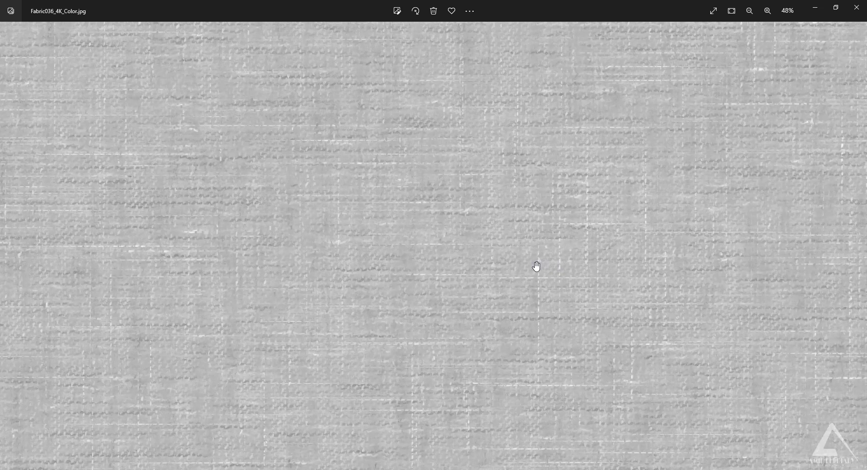
scroll(537, 267, "down", 6)
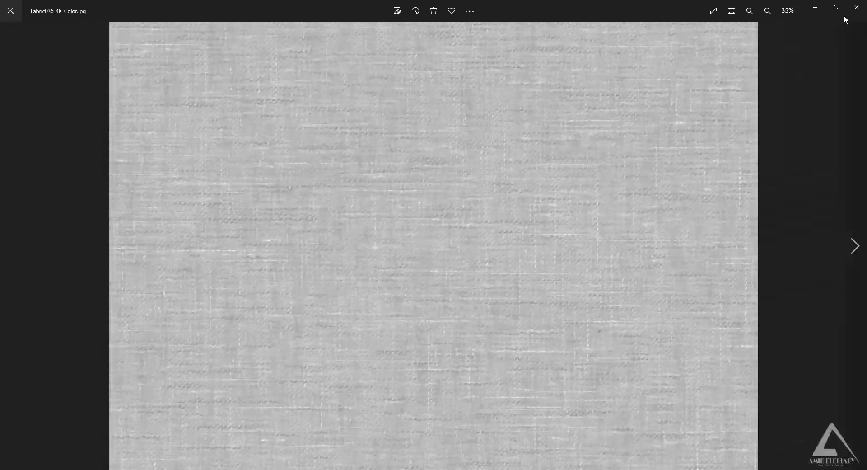
left_click(857, 7)
left_click(152, 126)
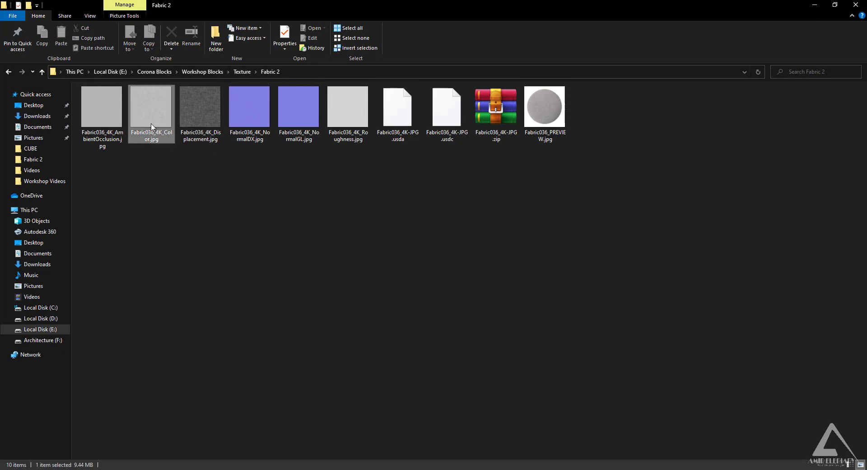
left_click(166, 291)
left_click(161, 117)
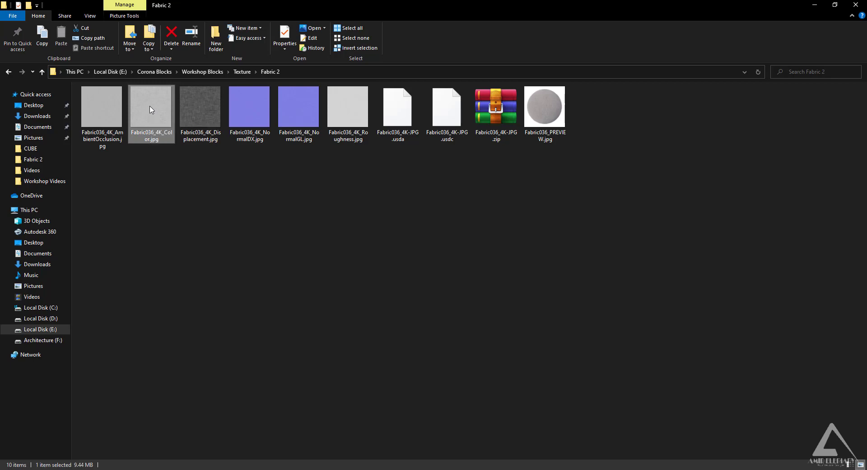
left_click_drag(151, 111, 151, 141)
left_click(9, 72)
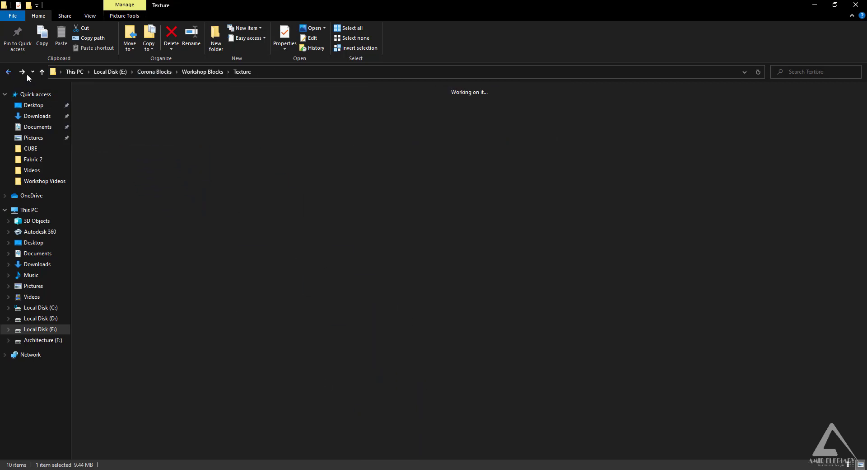
left_click(26, 75)
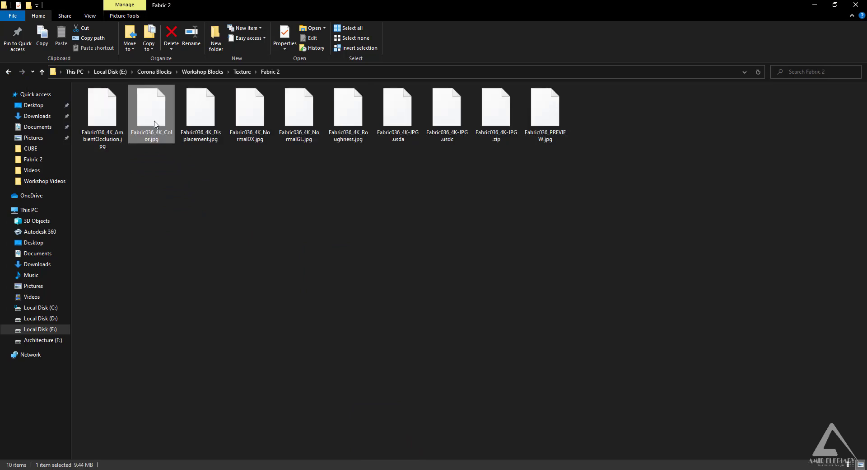
left_click_drag(154, 122, 563, 222)
- Place the fabric Bitmap node beside the VRayMtl and show its coordinate settings
middle_click_drag(607, 188, 645, 188)
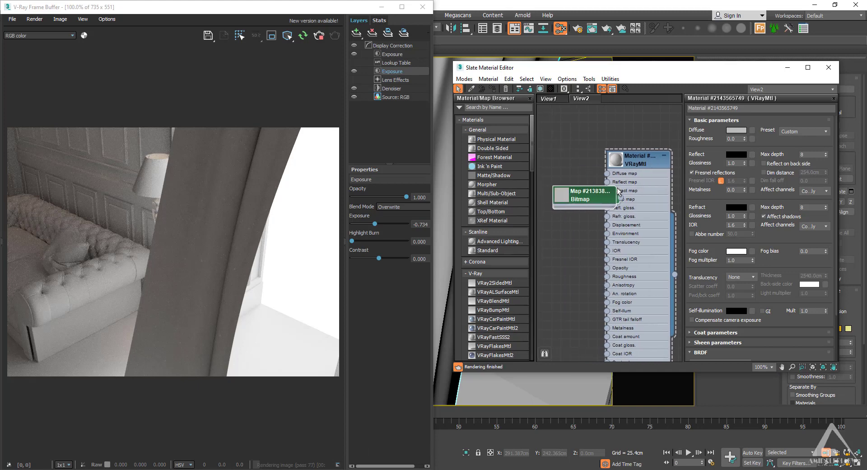
left_click_drag(592, 198, 559, 167)
double_click(547, 194)
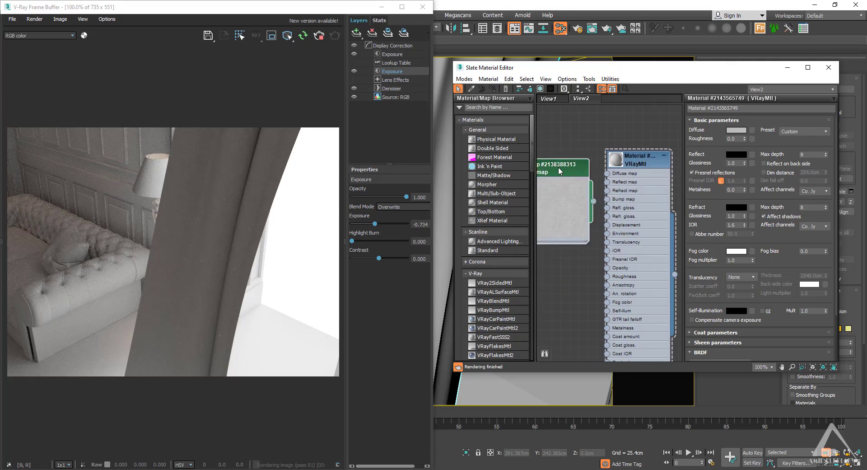
double_click(558, 167)
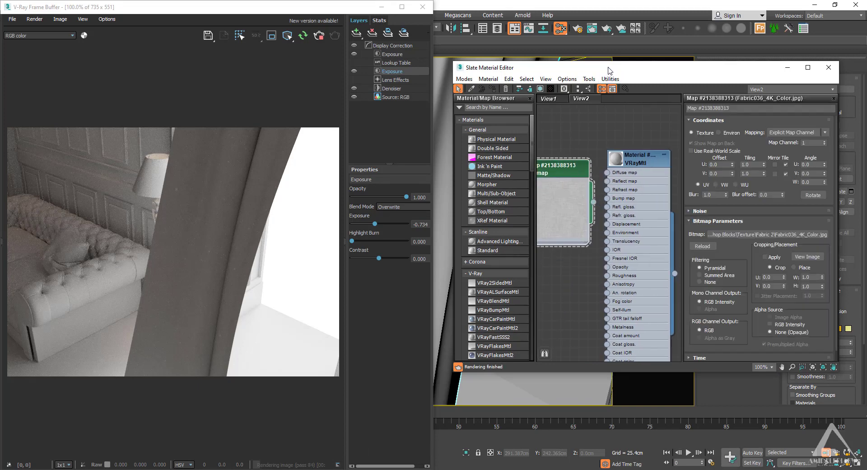
left_click_drag(610, 68, 585, 64)
middle_click_drag(597, 174, 617, 164)
left_click_drag(630, 151, 640, 162)
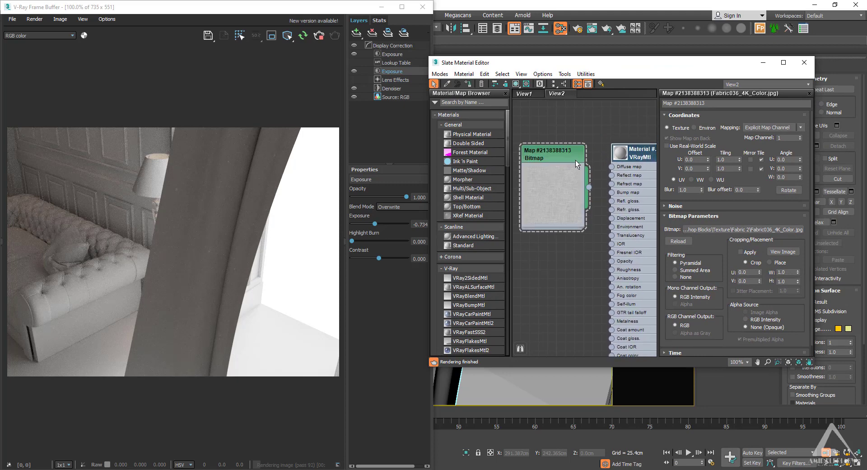
- Wire the Fabric036_4K_Color bitmap into the VRayMtl Diffuse map socket
left_click(548, 161)
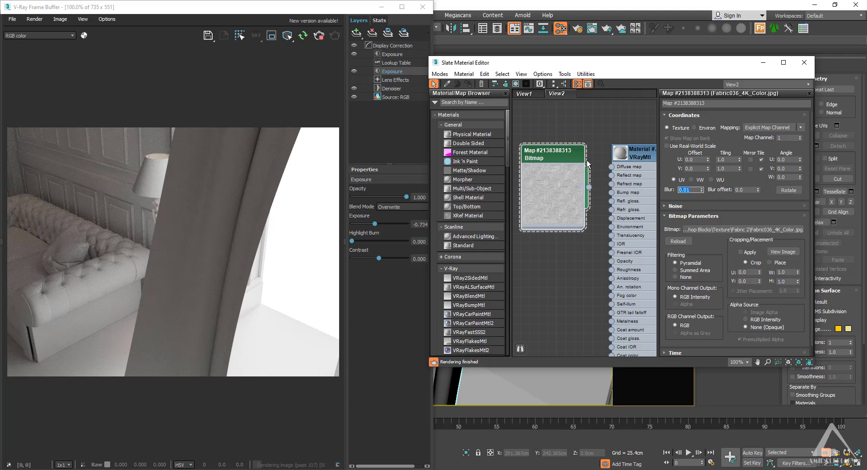
middle_click_drag(588, 164, 568, 165)
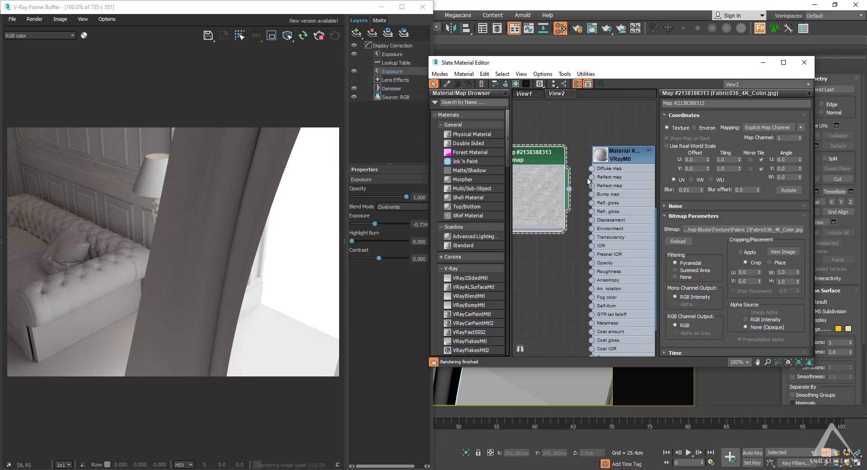
left_click_drag(582, 178, 592, 169)
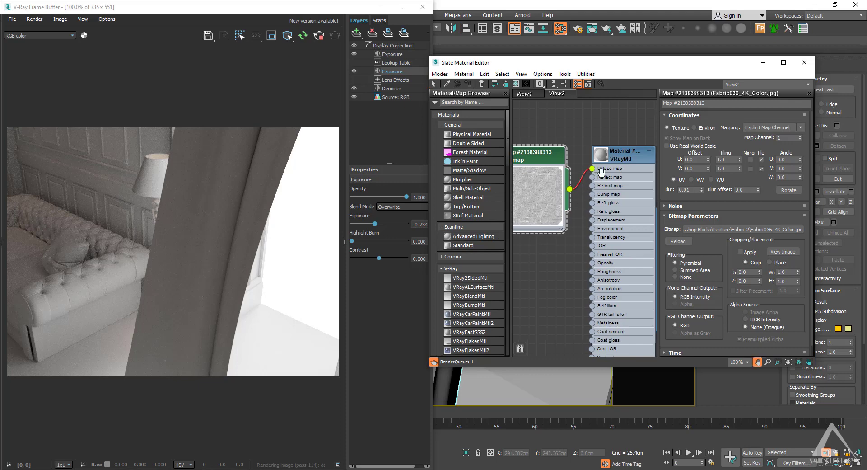
middle_click_drag(595, 172, 605, 174)
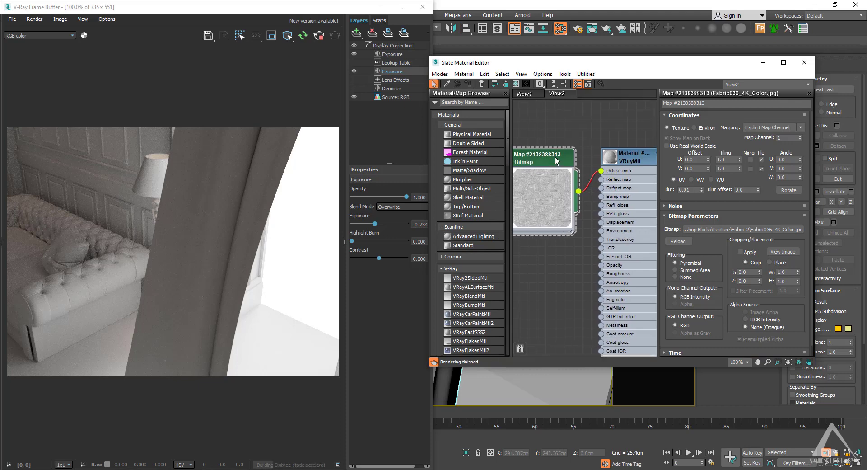
- Zoom the viewport onto the curtain to check the fabric texture, then reposition the bitmap node
double_click(637, 163)
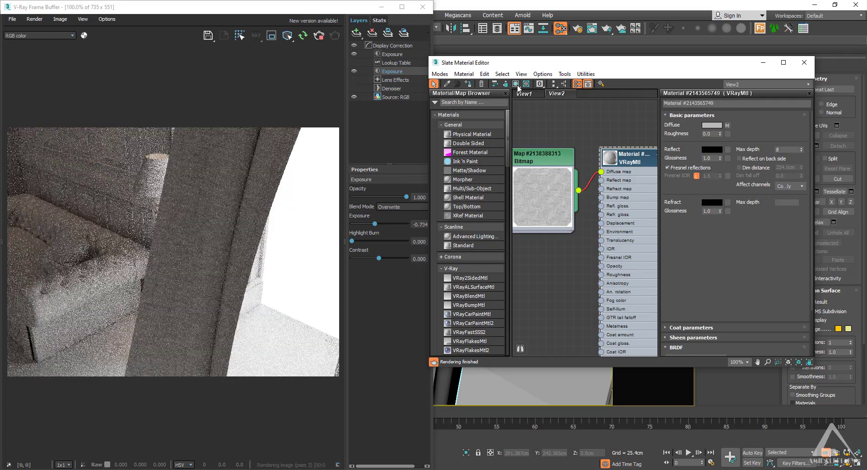
left_click_drag(562, 67, 749, 65)
scroll(460, 203, "up", 5)
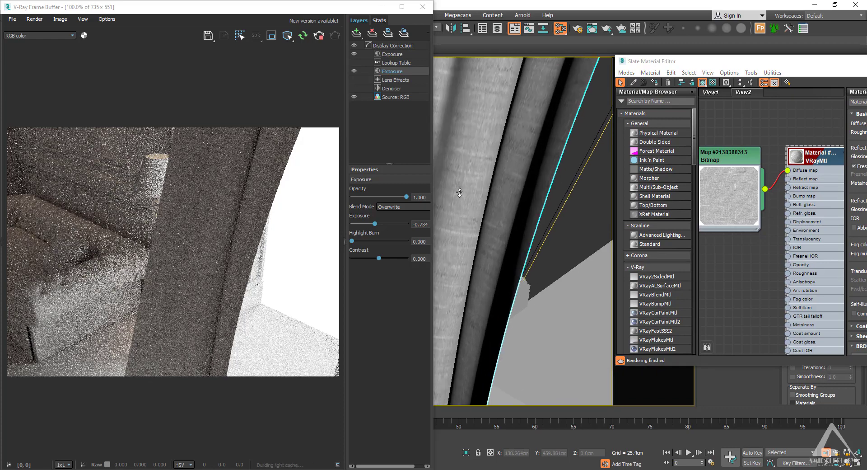
scroll(475, 211, "down", 3)
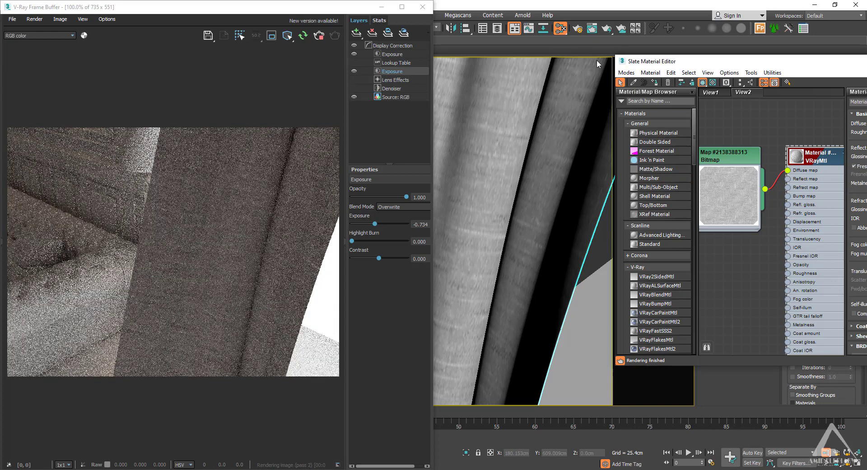
left_click_drag(697, 61, 431, 54)
middle_click_drag(468, 145, 497, 149)
left_click_drag(497, 149, 479, 149)
- Set the fabric bitmap's U and V tiling to 20
left_click(478, 122)
left_click(469, 158)
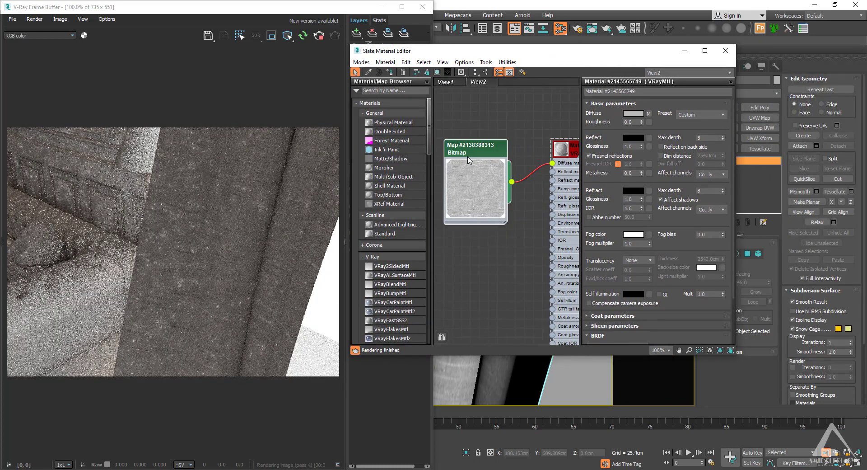
double_click(466, 151)
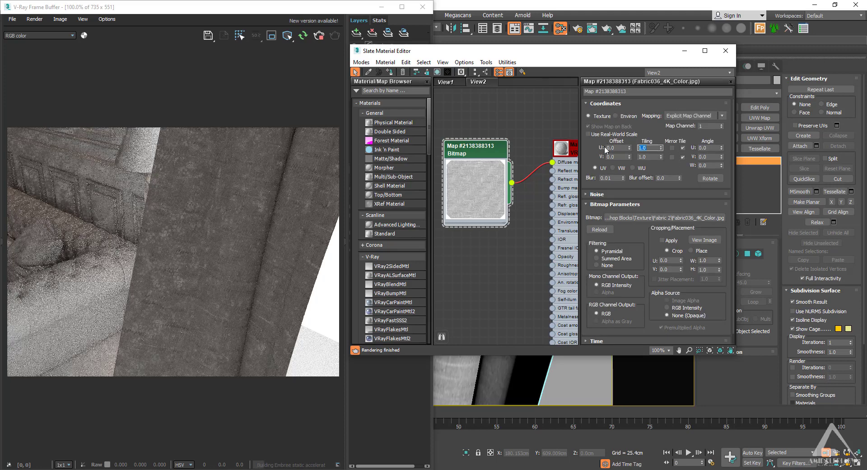
key("Tab")
type("20")
key("Return")
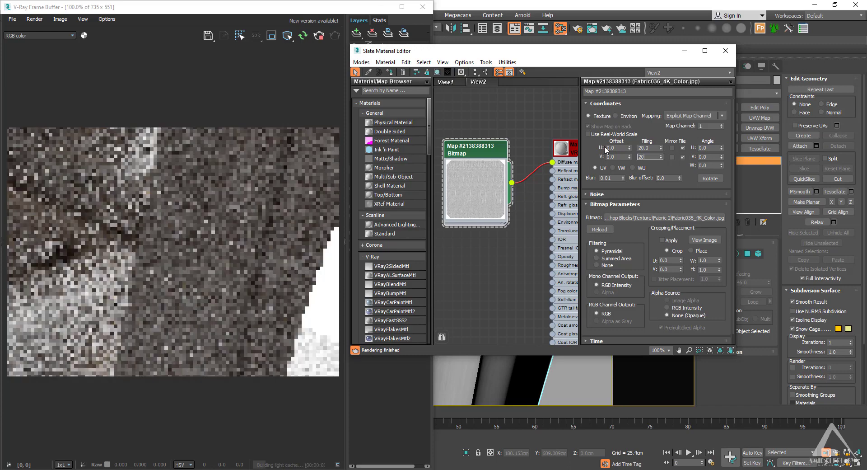
- Inspect the finer weave on the curtain, then bring up the VRayMtl's reflection colour selector
left_click_drag(544, 52, 787, 67)
scroll(485, 183, "up", 1)
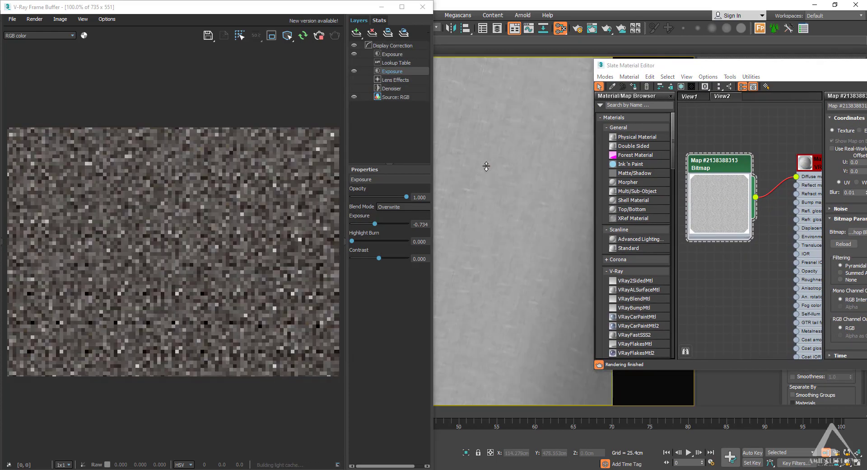
middle_click_drag(486, 177, 566, 243)
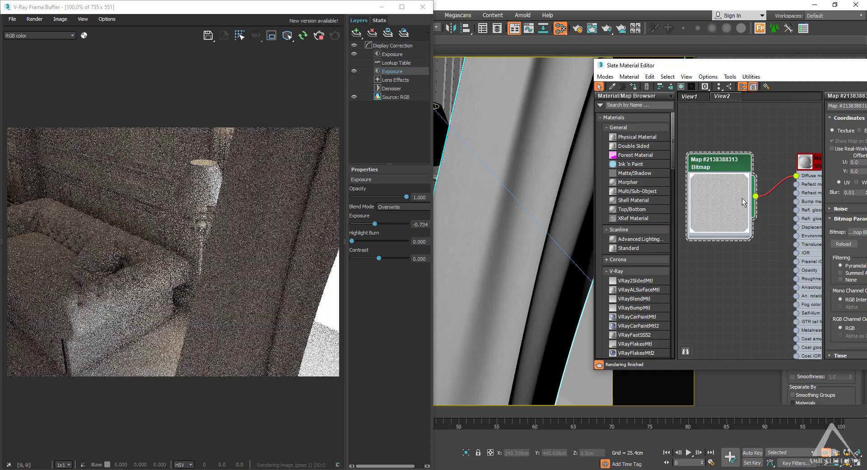
left_click_drag(723, 70, 524, 48)
middle_click_drag(557, 176, 529, 177)
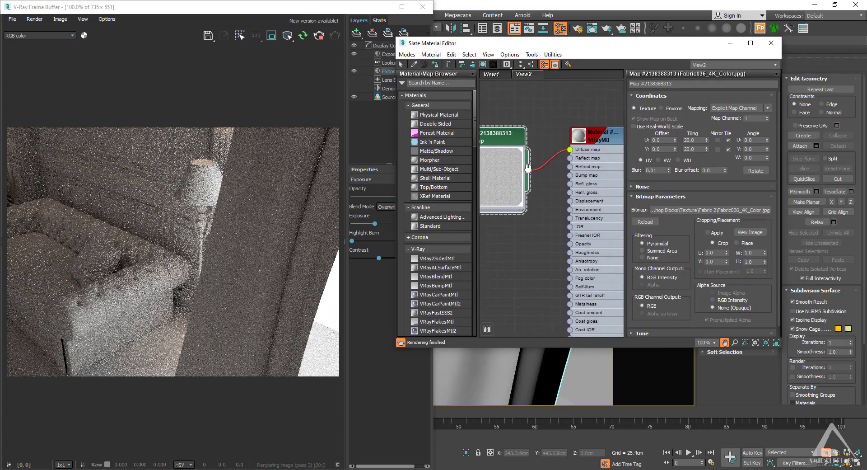
double_click(602, 139)
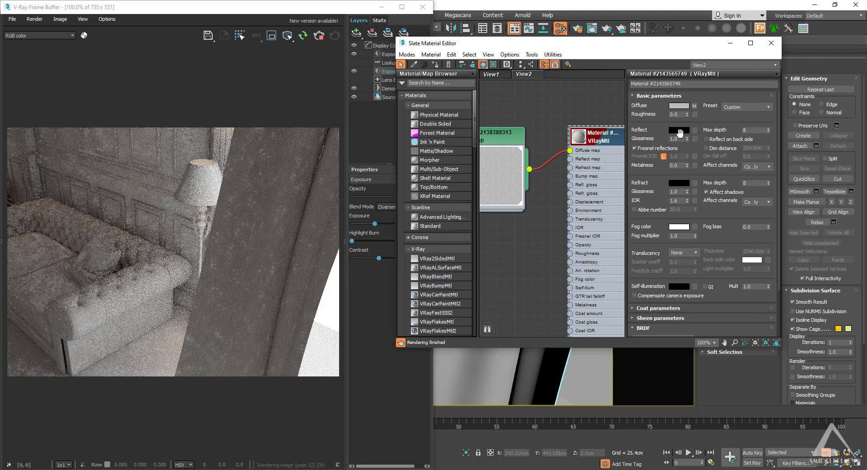
left_click(684, 131)
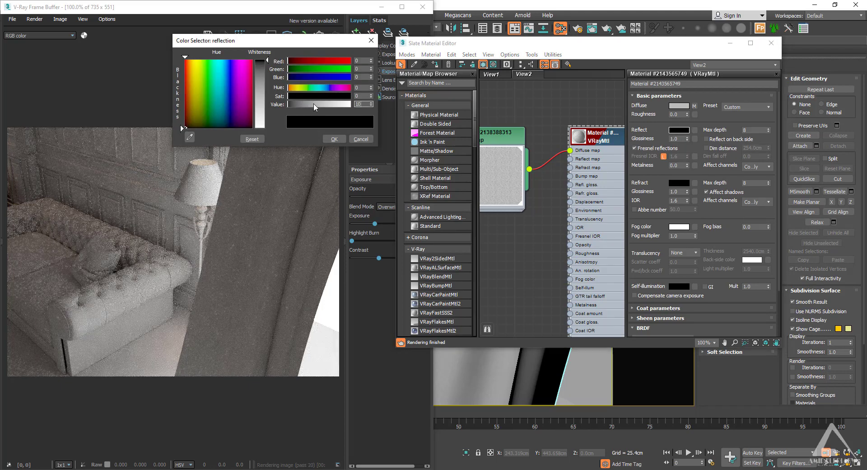
- Set the reflection colour value to 10 and reflection glossiness to 0.5
key("Return")
left_click(334, 139)
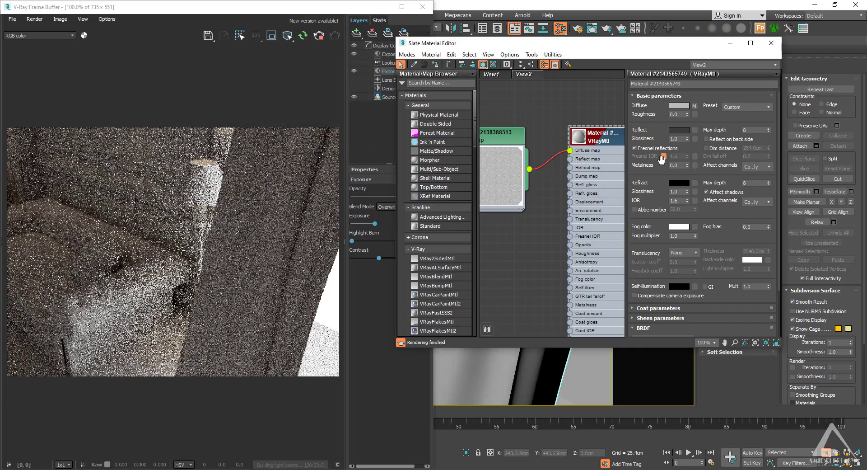
double_click(684, 139)
type(".")
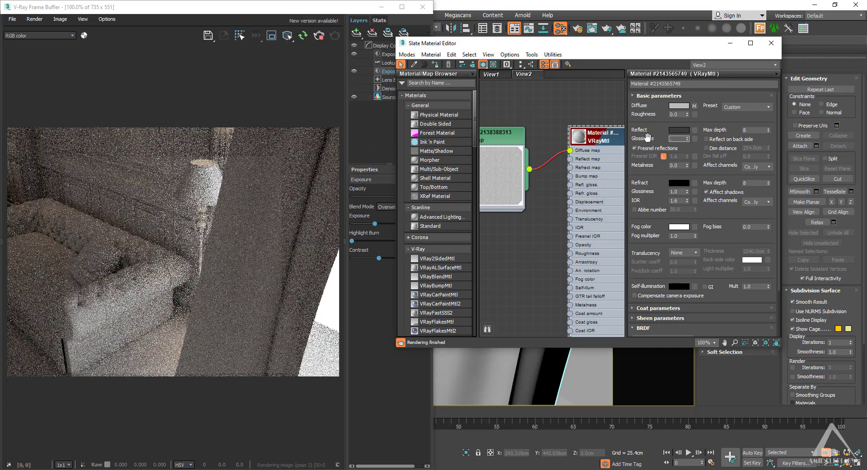
type("5")
key("Return")
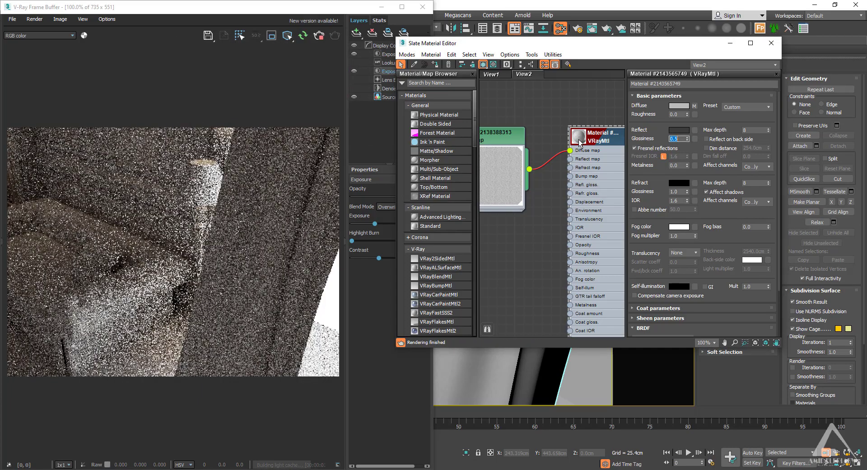
- Enlarge the material preview, tidy the node layout, and bring up the Fabric 2 folder
double_click(580, 141)
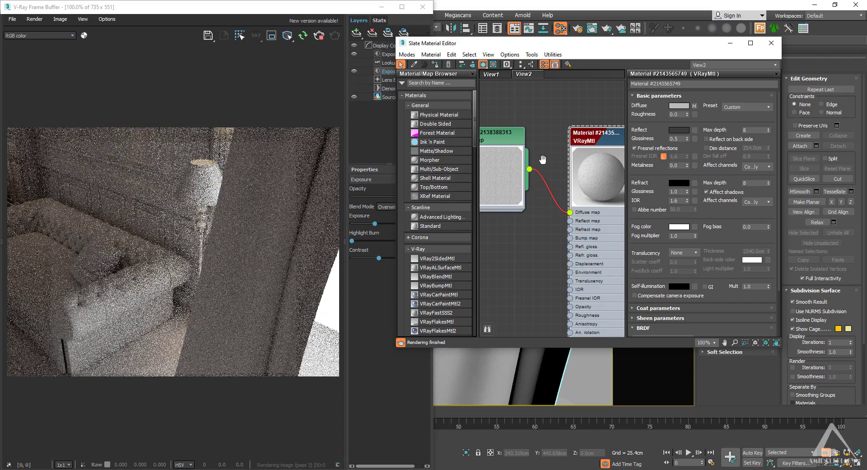
middle_click_drag(543, 159, 568, 152)
left_click_drag(520, 139, 511, 131)
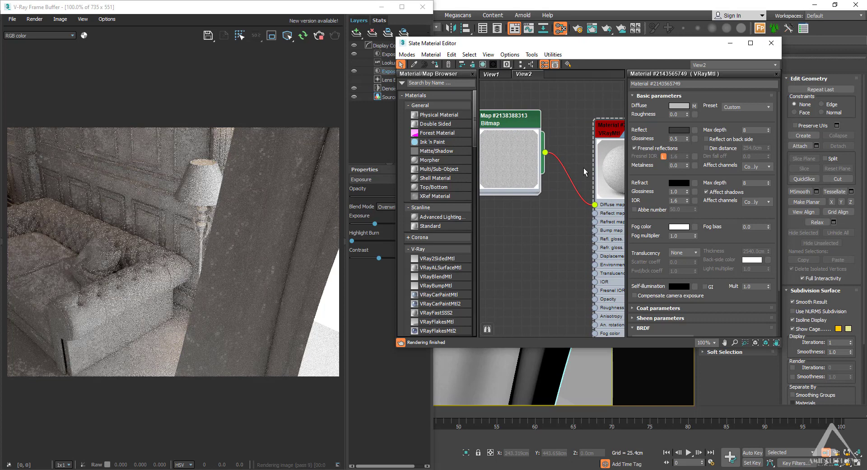
middle_click_drag(574, 179, 580, 179)
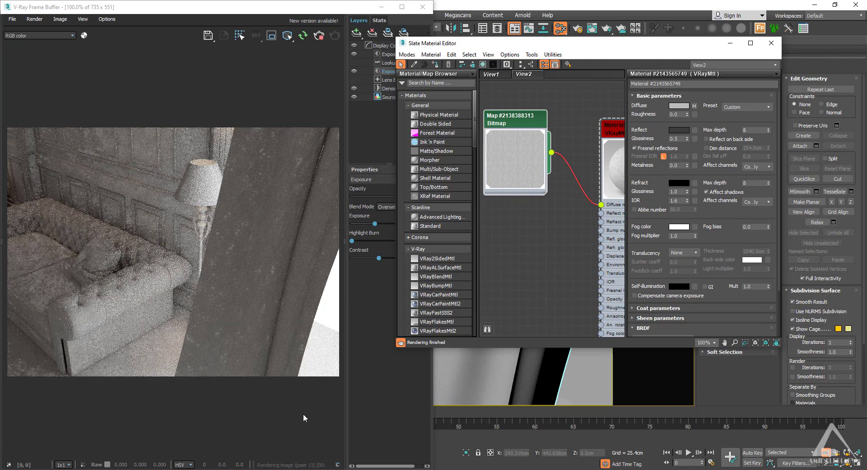
left_click(302, 455)
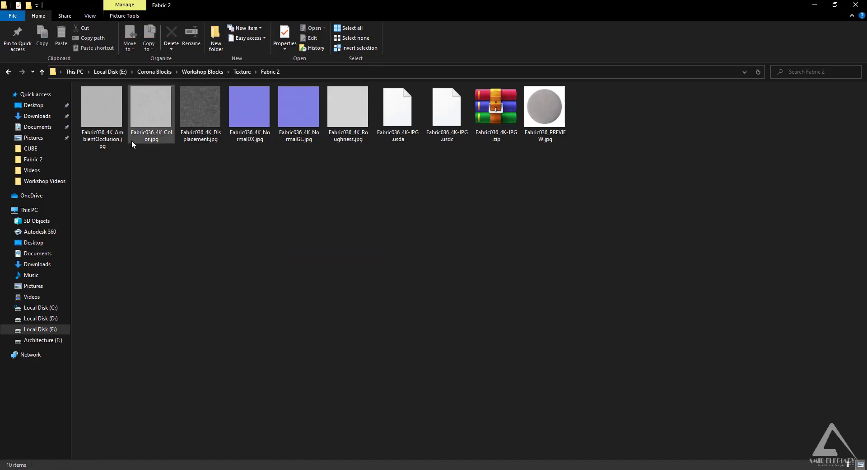
- Preview Fabric036_4K_AmbientOcclusion.jpg, then drag it into the Slate editor as a Bitmap node
left_click(117, 131)
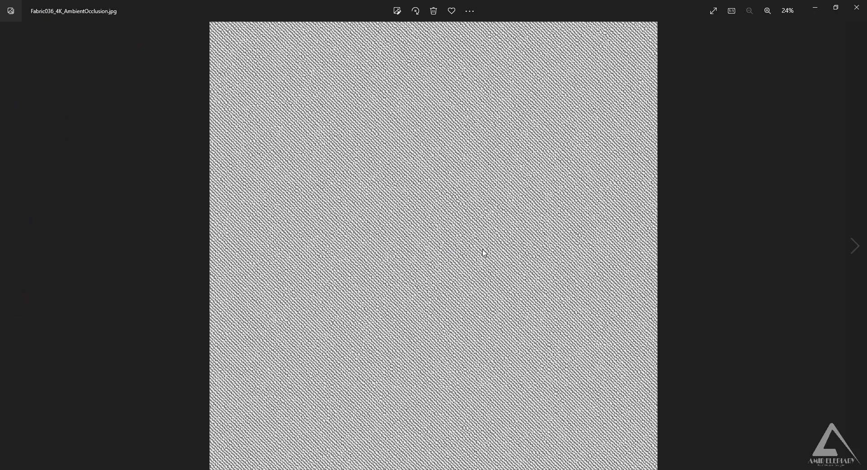
scroll(484, 252, "up", 3)
scroll(484, 253, "down", 2)
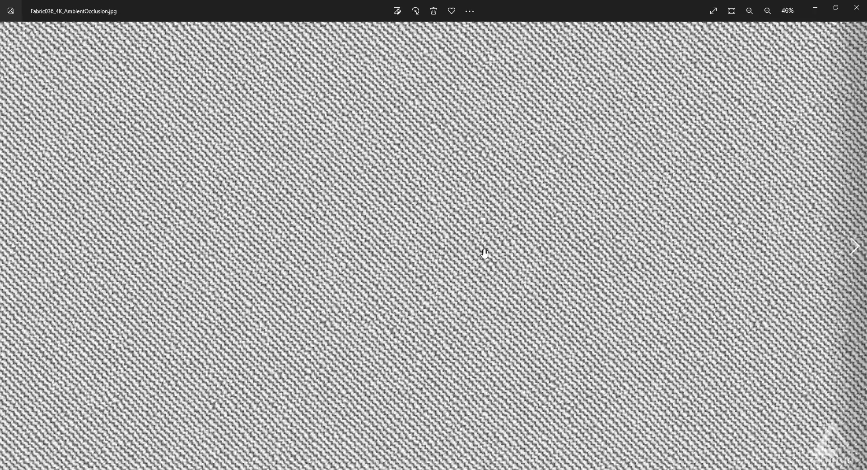
scroll(484, 253, "down", 3)
left_click(857, 8)
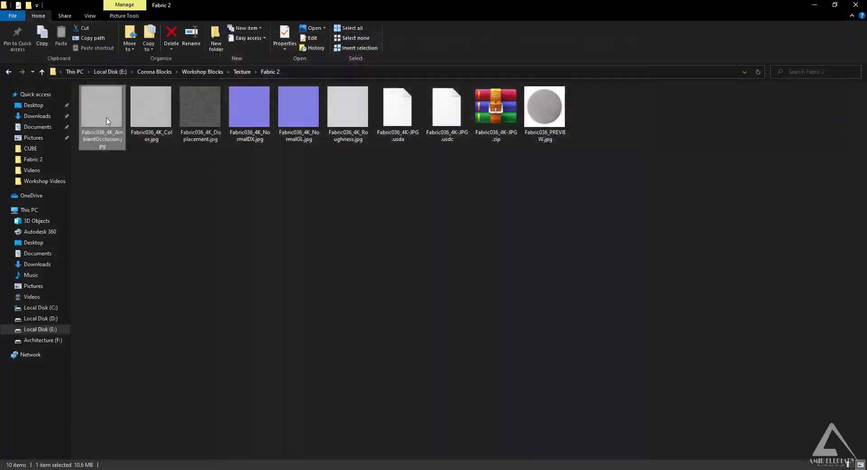
left_click_drag(108, 121, 532, 258)
- Place the ambient occlusion bitmap below the colour bitmap, with blur 0.01 and U/V tiling 20
double_click(533, 272)
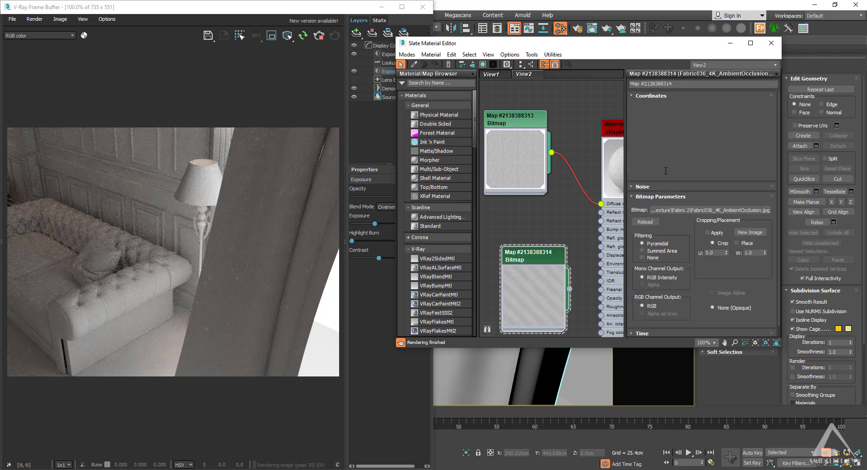
right_click(670, 171)
middle_click_drag(523, 228, 516, 229)
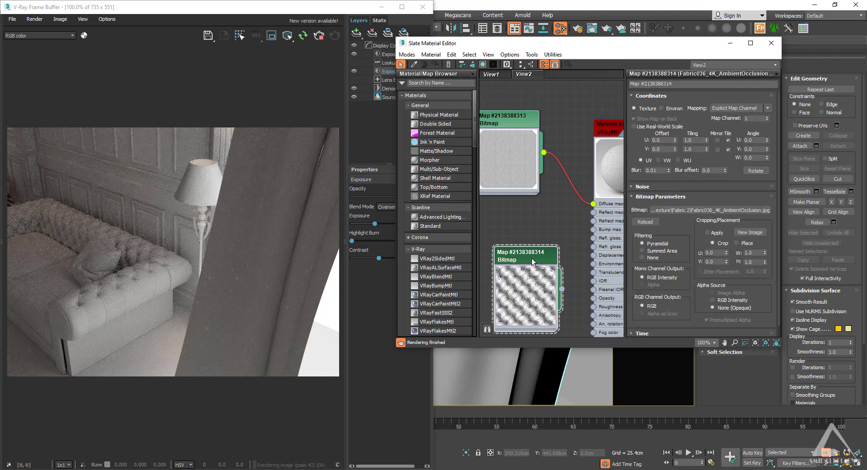
left_click_drag(534, 261, 517, 234)
middle_click_drag(549, 224, 561, 227)
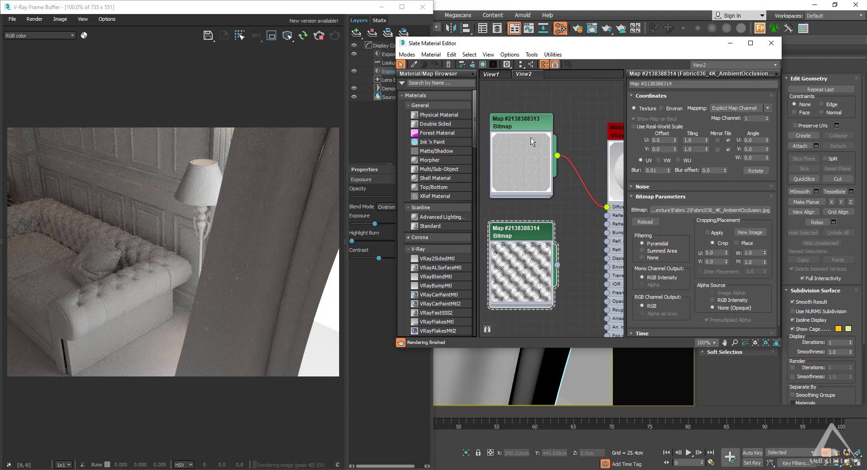
left_click_drag(517, 126, 516, 117)
left_click(529, 230)
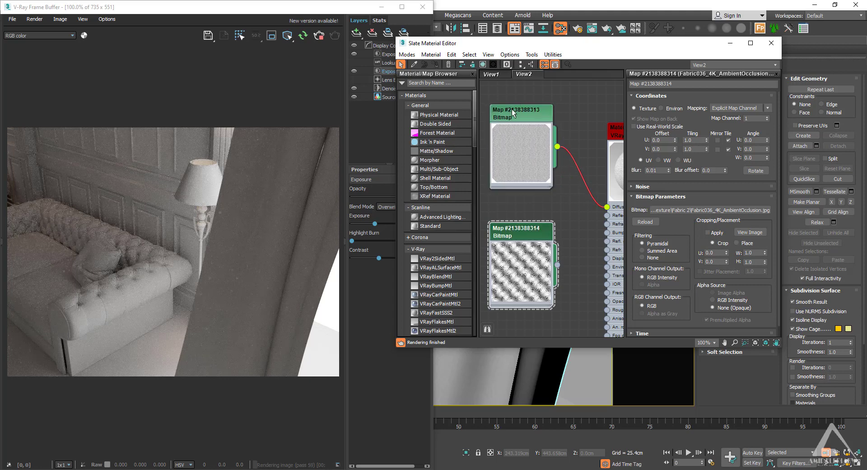
type("20")
key("Tab")
type("20")
key("Return")
- Wire the ambient occlusion bitmap into the VRayMtl Bump map socket
middle_click_drag(543, 268, 488, 262)
scroll(535, 264, "up", 1)
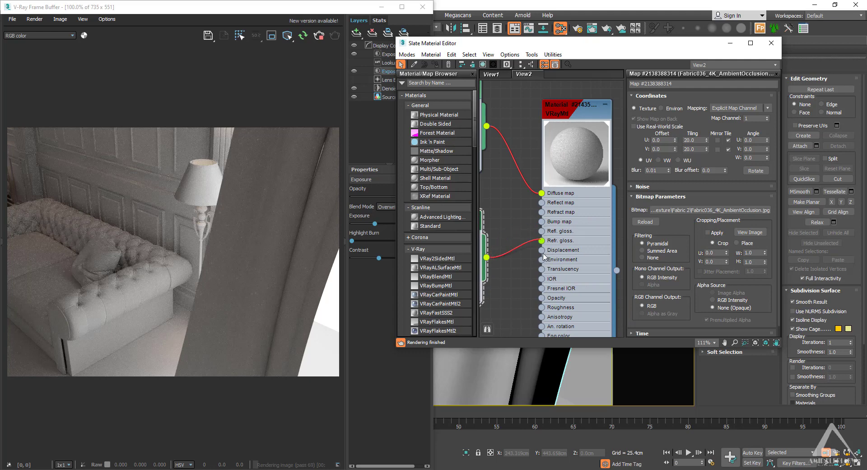
left_click_drag(542, 250, 549, 227)
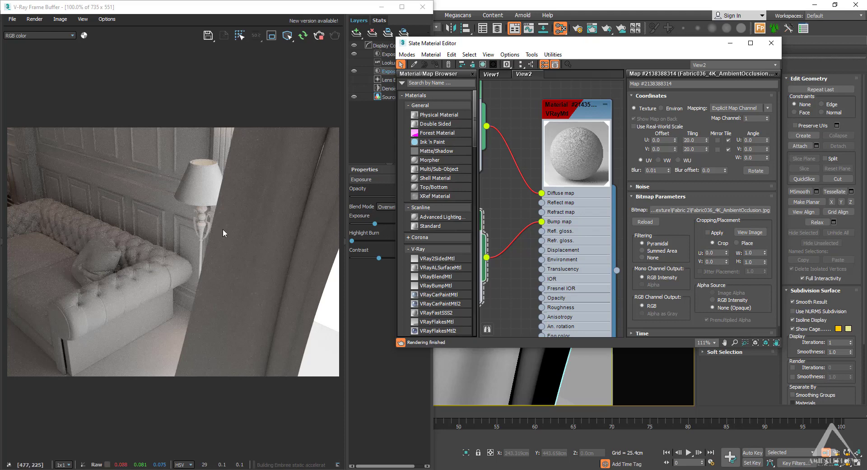
- Expand the fabric VRayMtl's Maps rollout with the bump amount at 1.0
right_click(207, 201)
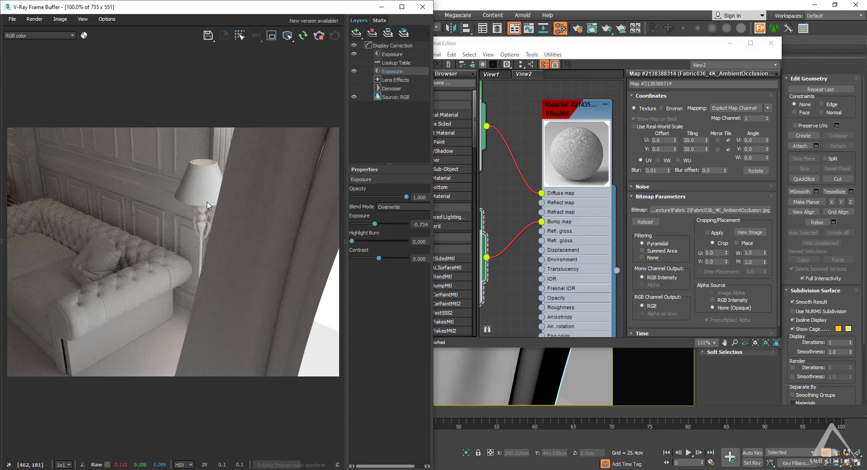
left_click(229, 206)
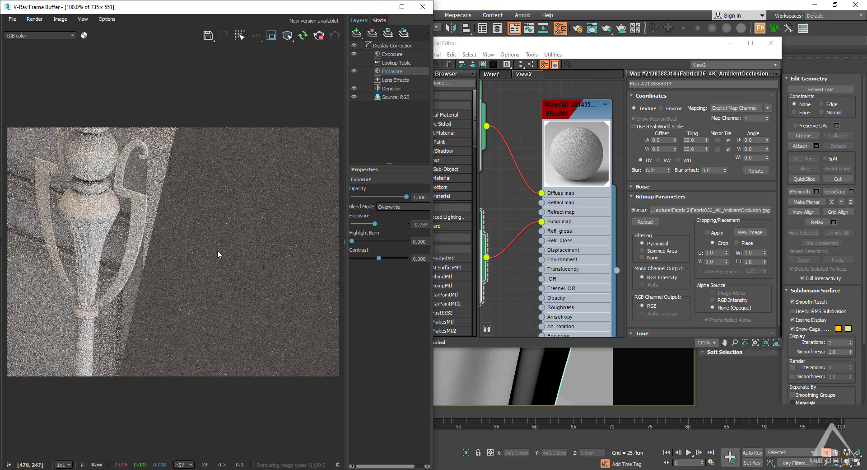
middle_click_drag(570, 111, 560, 126)
double_click(560, 126)
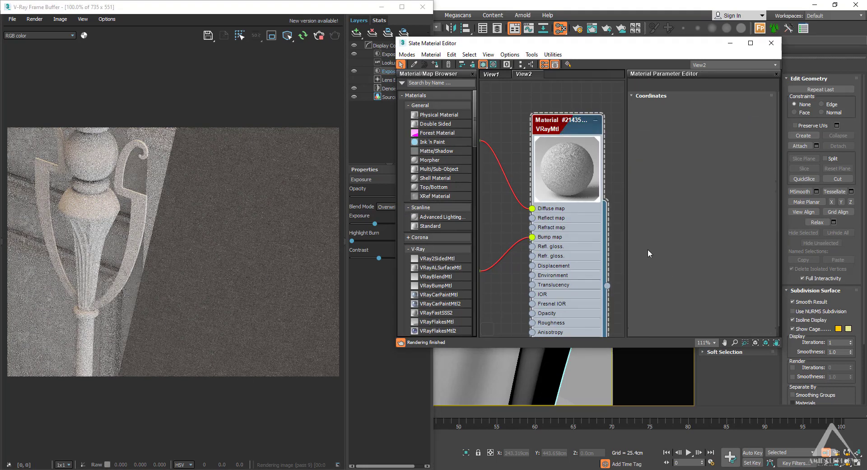
left_click_drag(649, 257, 656, 203)
left_click(644, 333)
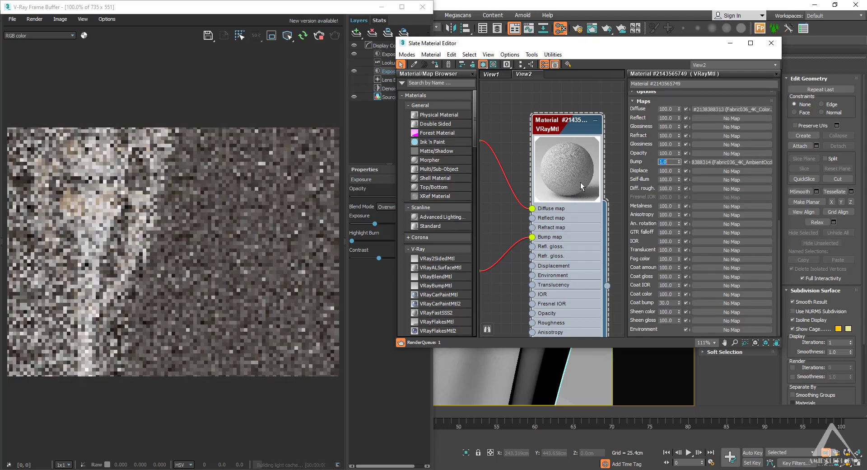
- Refresh the V-Ray interactive render and reset the preview to full view
left_click(214, 199)
right_click(214, 196)
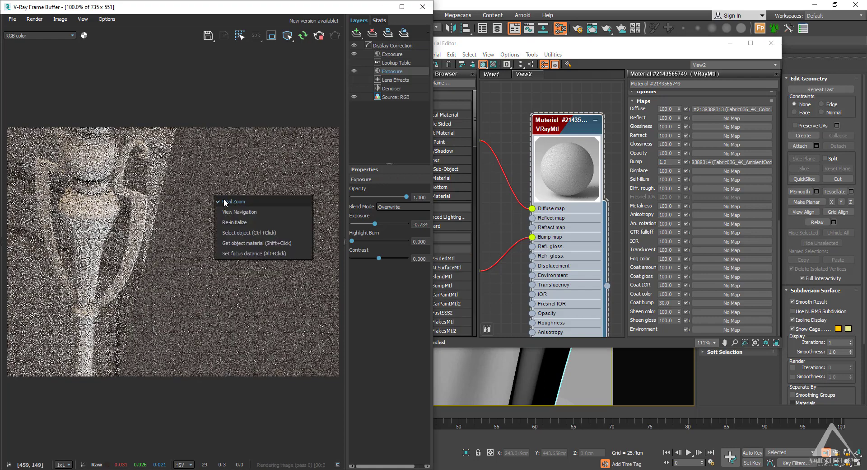
left_click(235, 203)
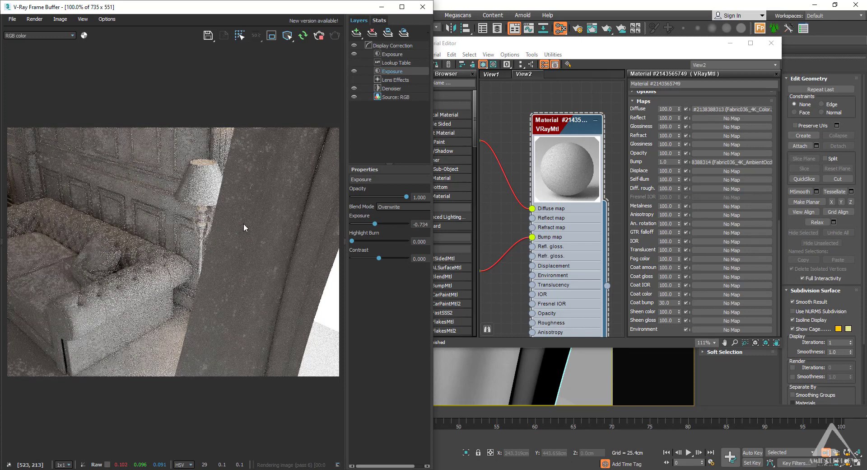
- Link the ambient occlusion bitmap as an instance to the VRayMtl Opacity map
scroll(532, 189, "down", 2)
middle_click_drag(532, 187, 613, 162)
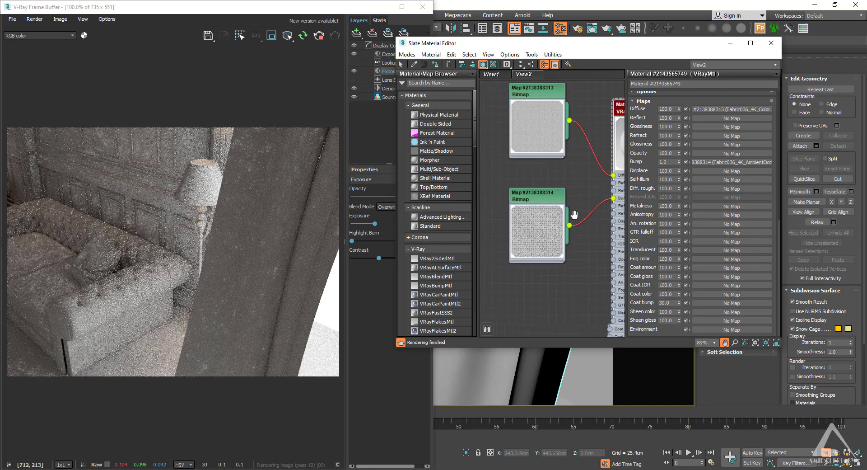
left_click_drag(529, 192, 528, 256)
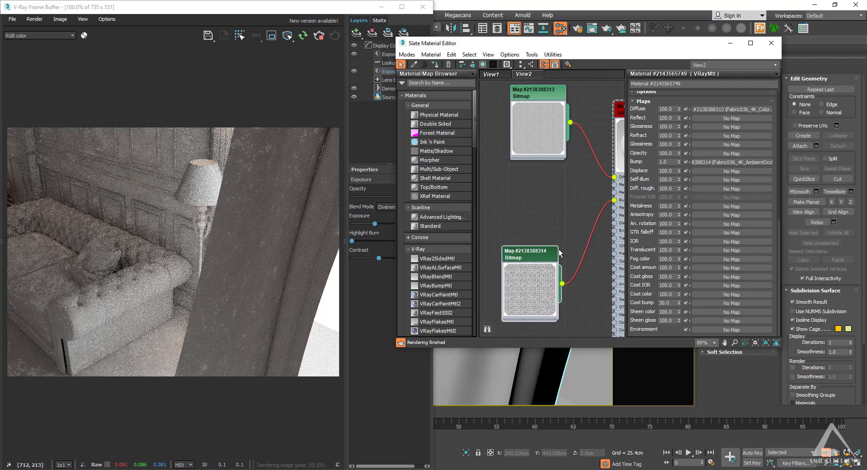
scroll(546, 267, "up", 1)
middle_click_drag(561, 267, 545, 299)
scroll(546, 267, "up", 2)
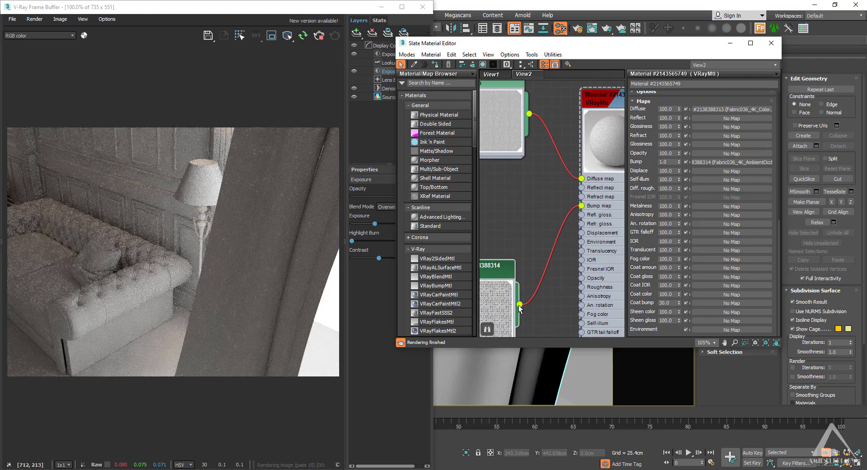
left_click_drag(539, 210, 698, 150)
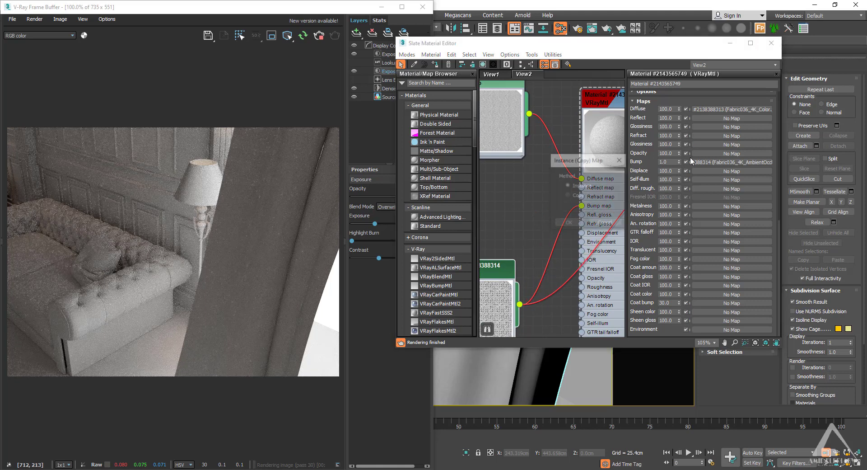
left_click(573, 221)
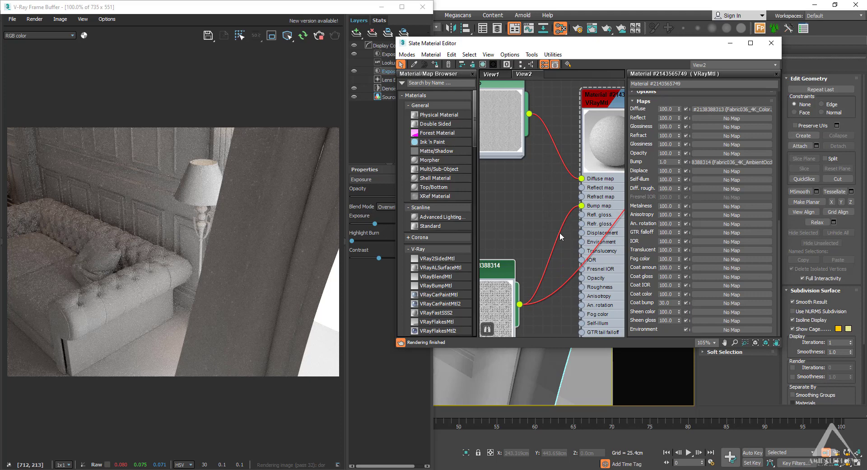
scroll(538, 240, "down", 2)
middle_click_drag(534, 240, 562, 226)
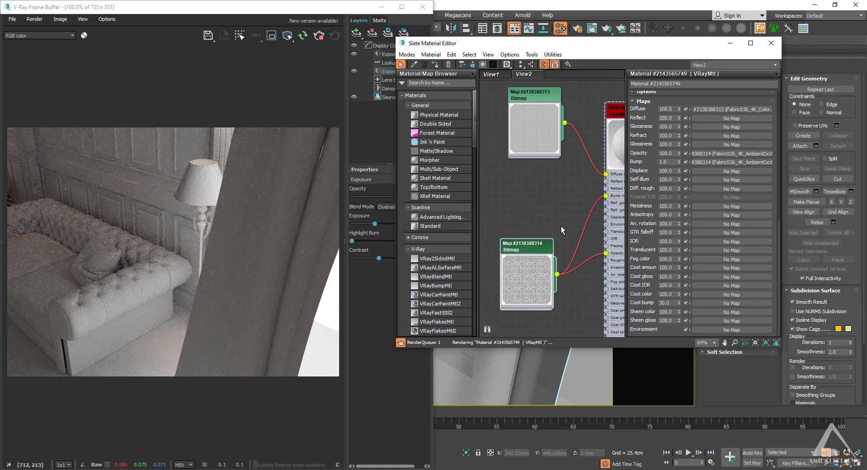
scroll(545, 254, "down", 1)
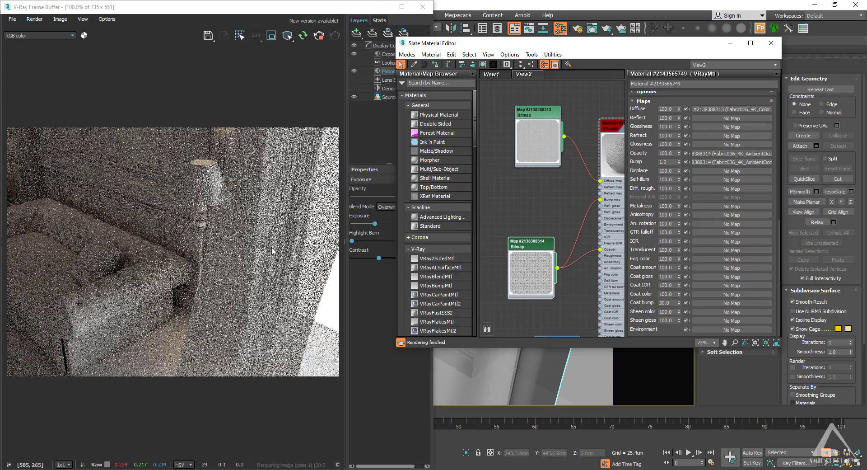
- Restart the V-Ray interactive render to show the partly see-through curtain
left_click(264, 286)
right_click(244, 224)
left_click(247, 240)
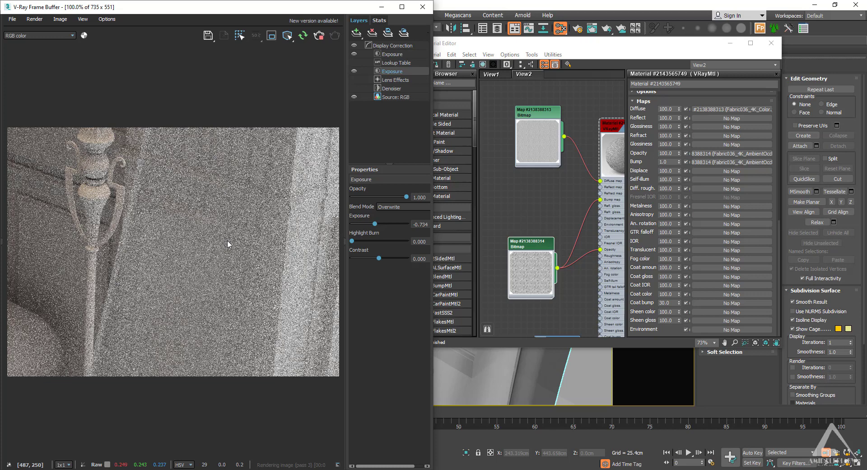
right_click(228, 243)
left_click(235, 246)
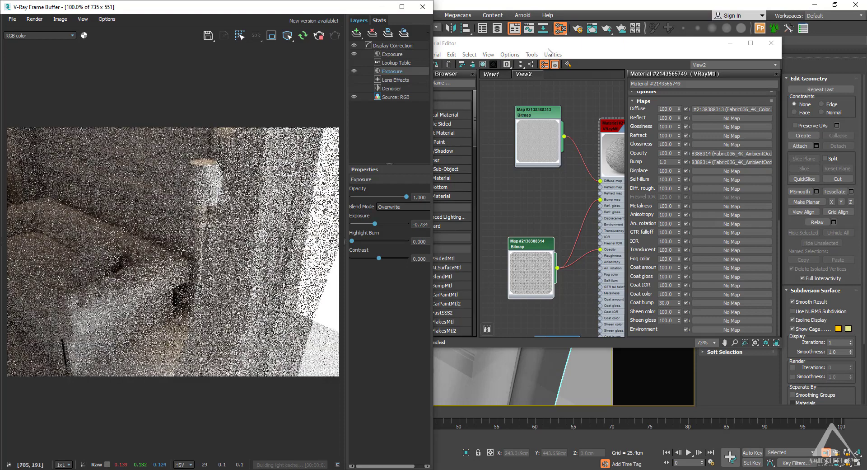
left_click_drag(585, 49, 866, 60)
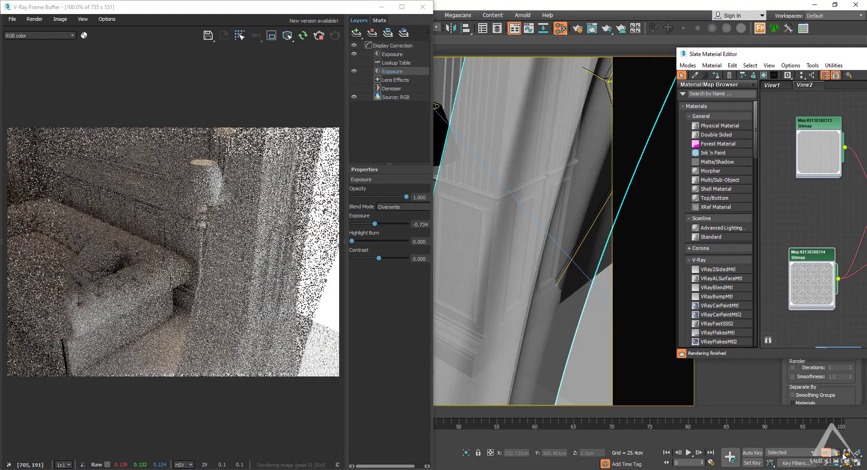
- Orbit the view around the curtain and restart the interactive render
middle_click_drag(523, 246, 460, 140, "alt")
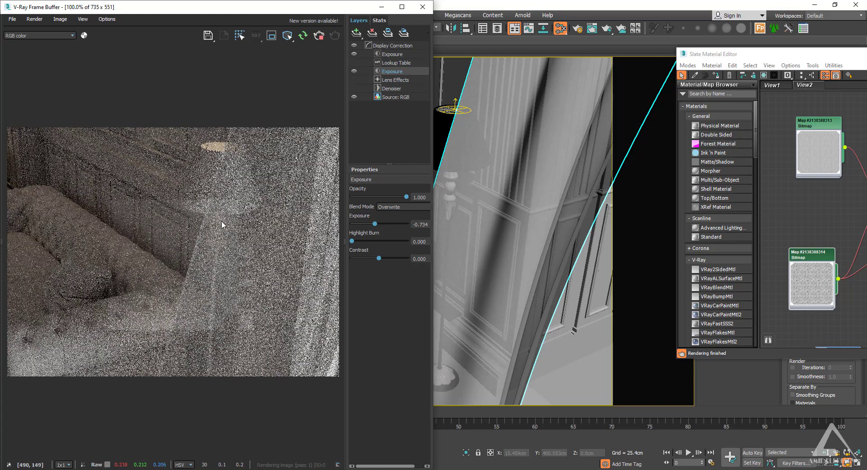
right_click(245, 186)
left_click(244, 216)
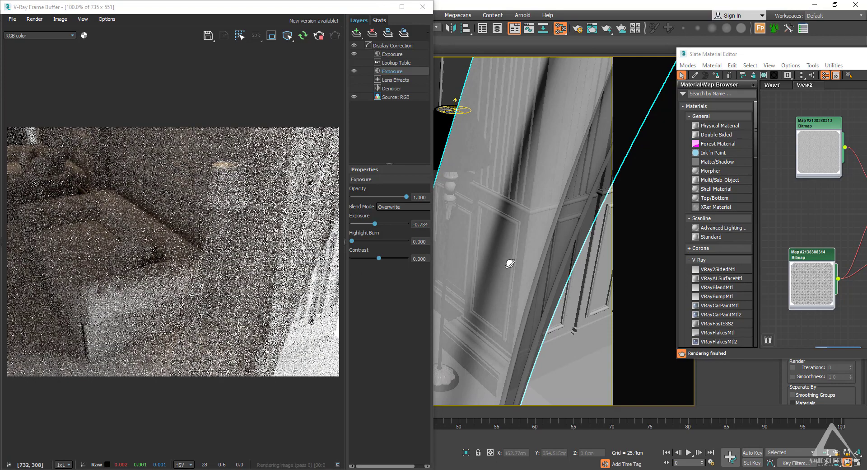
- Re-render through the first scene camera, then undock the frame buffer and maximize it
key("c")
double_click(437, 175)
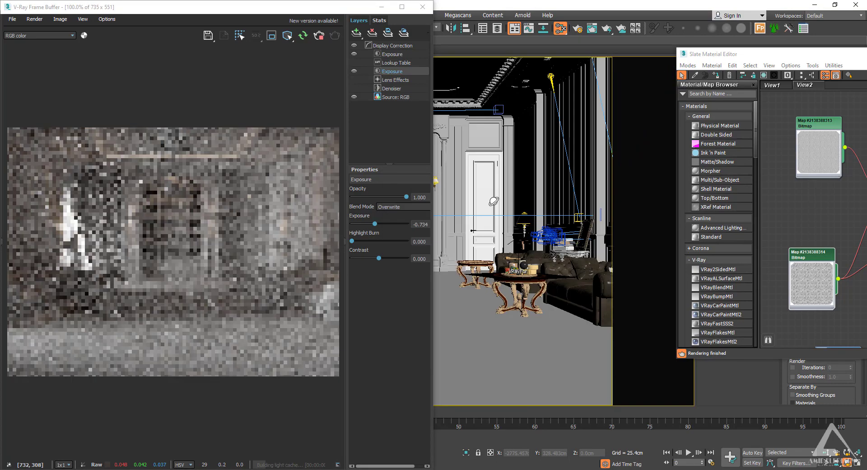
right_click(133, 232)
left_click(76, 250)
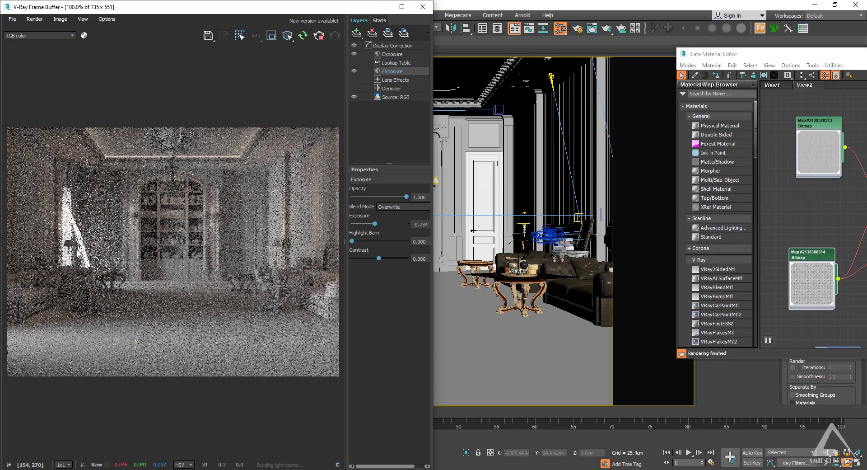
scroll(77, 253, "up", 5)
left_click_drag(313, 7, 692, 24)
left_click(740, 18)
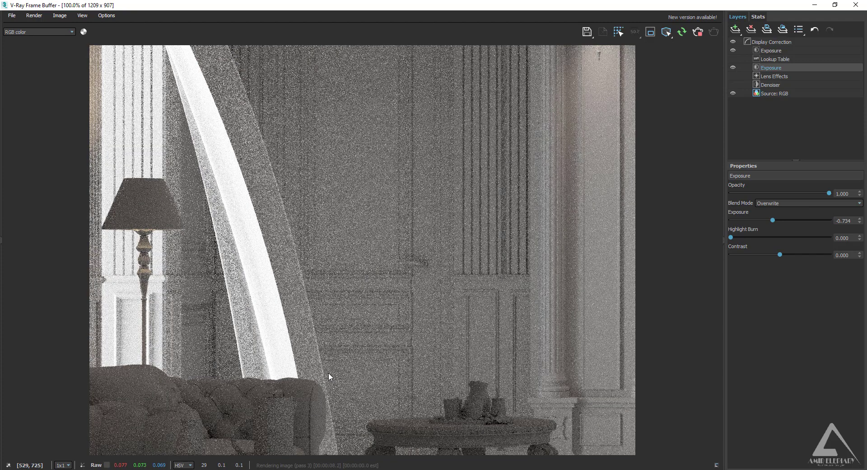
- Turn on the Denoiser layer and set Exposure to 0.046 with Highlight Burn 1.0
left_click(770, 85)
left_click(733, 85)
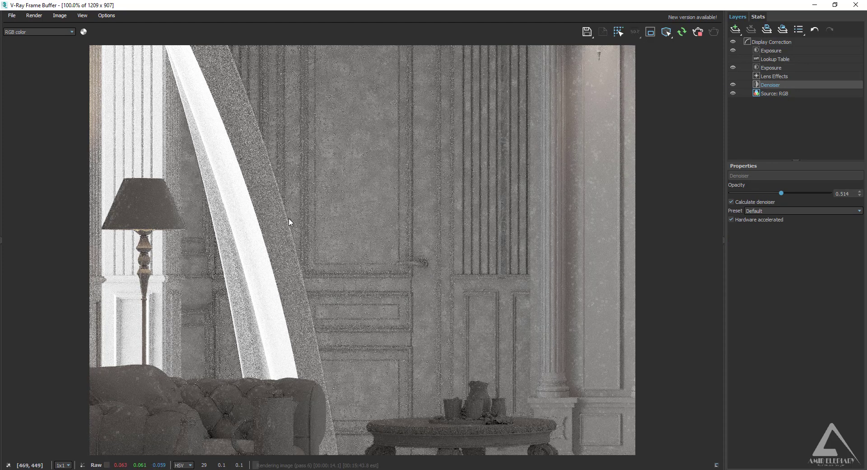
left_click(777, 68)
mouse_move(772, 220)
left_mouse_down()
mouse_move(802, 222)
mouse_move(779, 222)
left_mouse_up()
left_click_drag(730, 238, 857, 245)
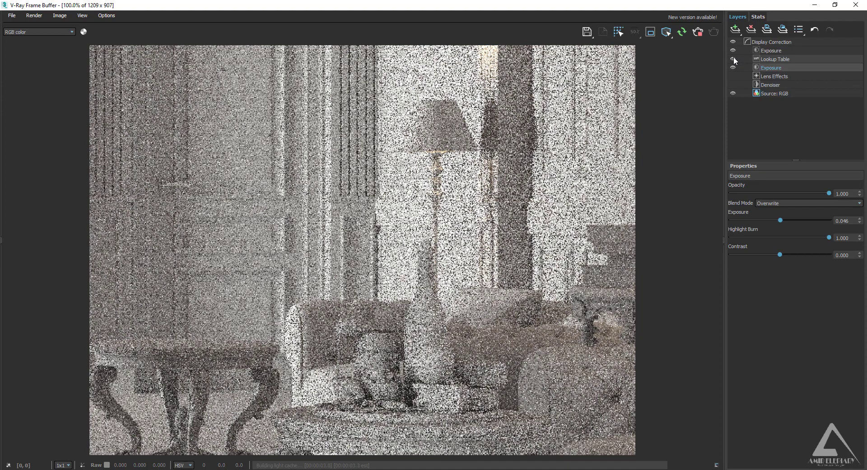
- Hide the Lookup Table layer and re-initialize the render
left_click(733, 58)
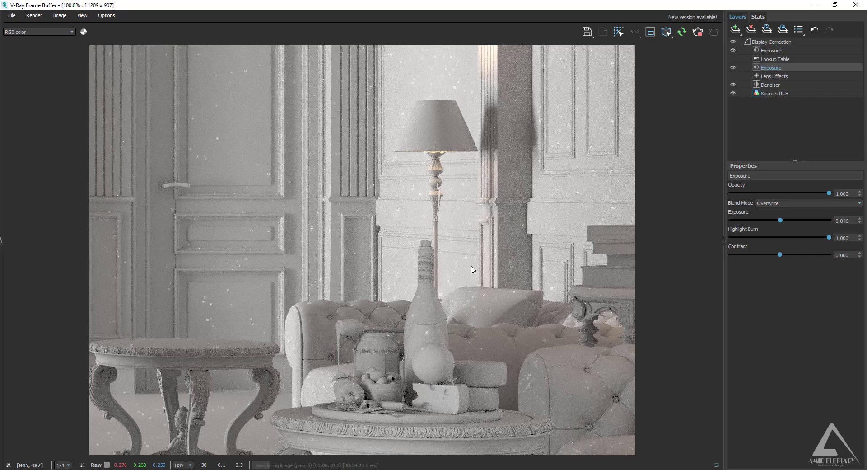
right_click(475, 167)
left_click(480, 169)
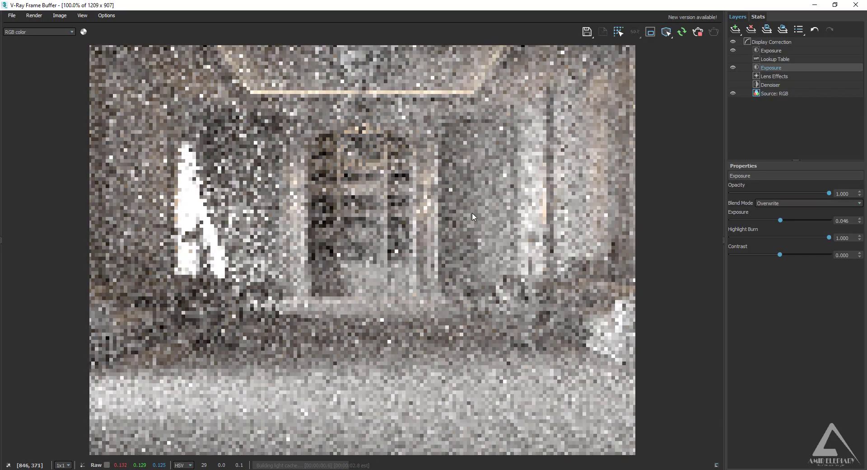